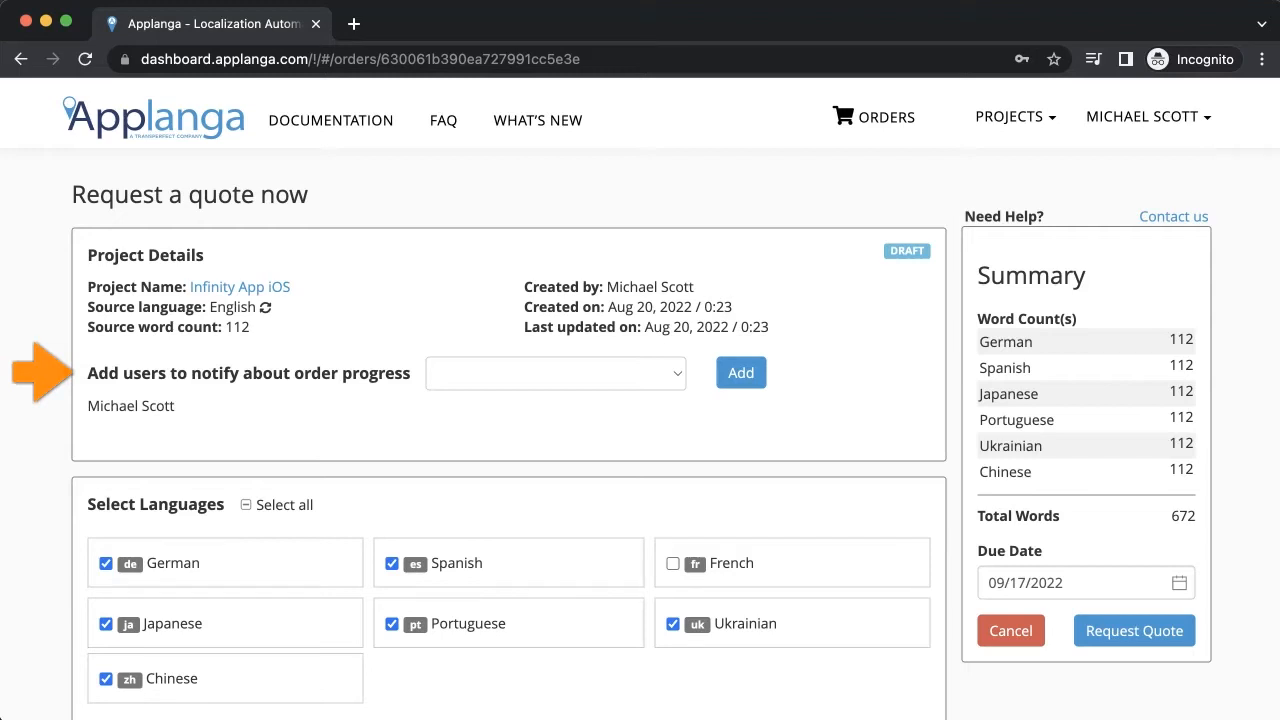
- Add the first two users offered in the list to the people notified about order progress
left_click(677, 374)
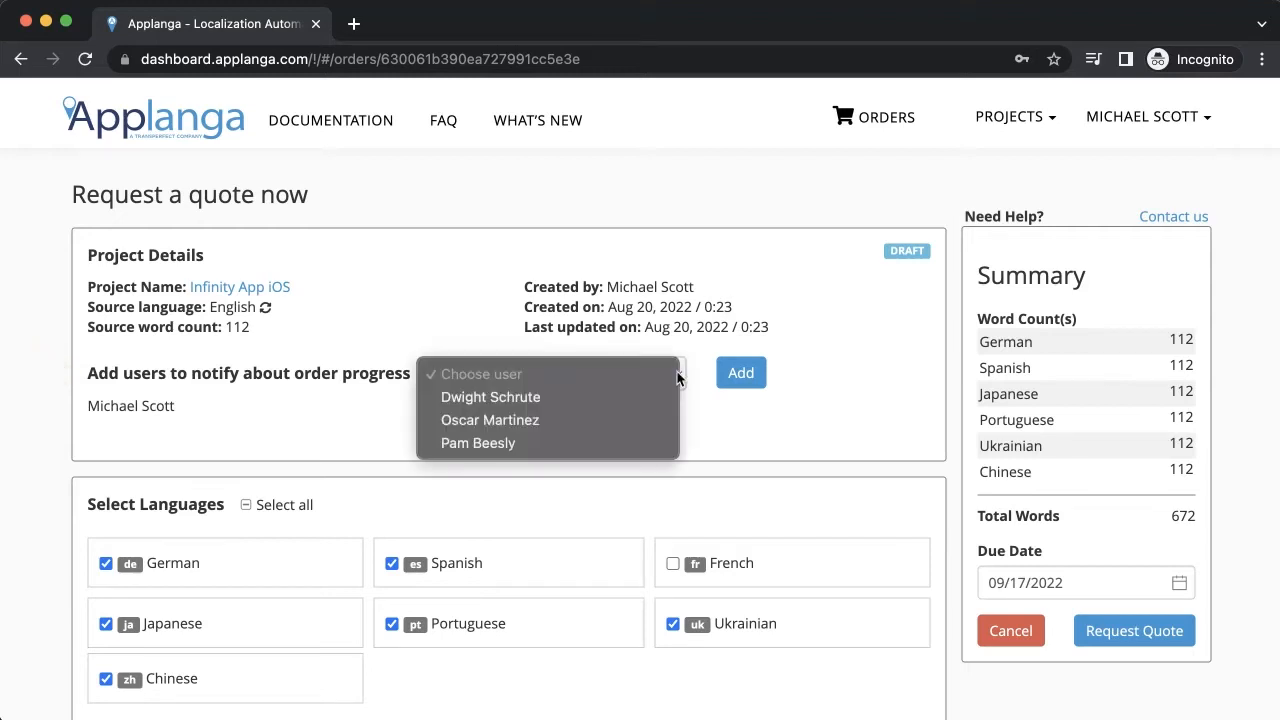
key("Down")
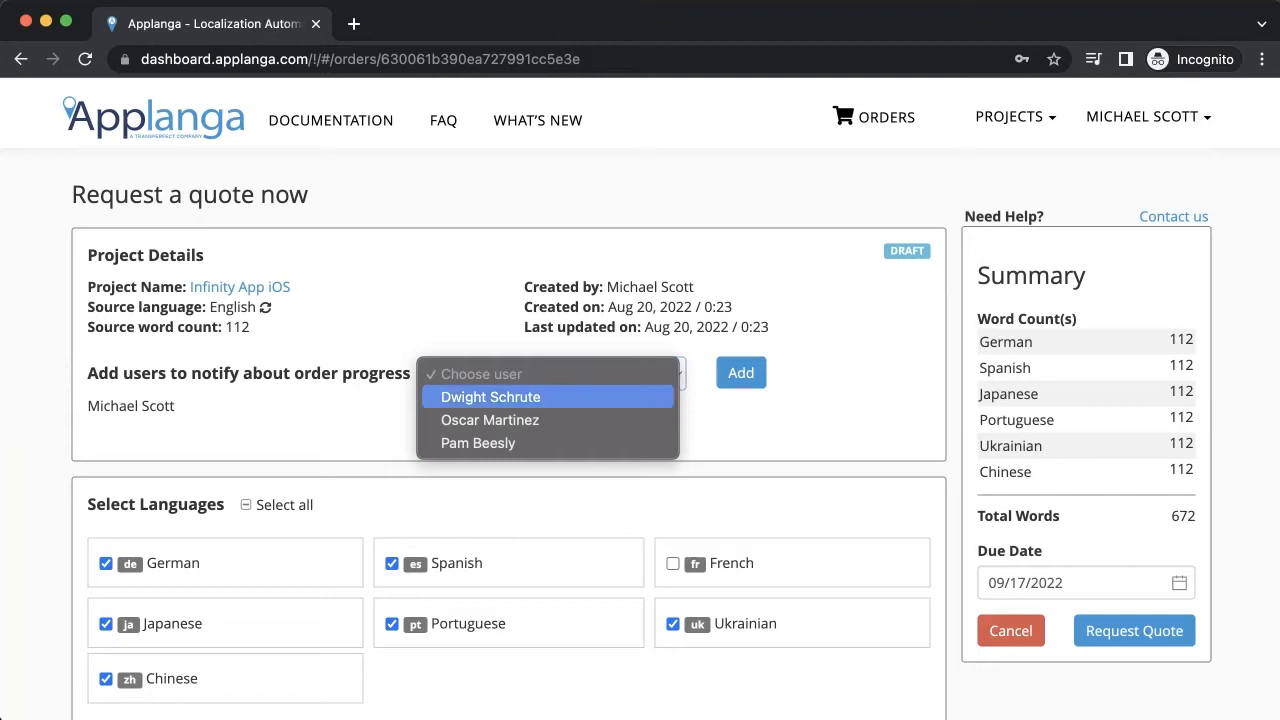
left_click(586, 398)
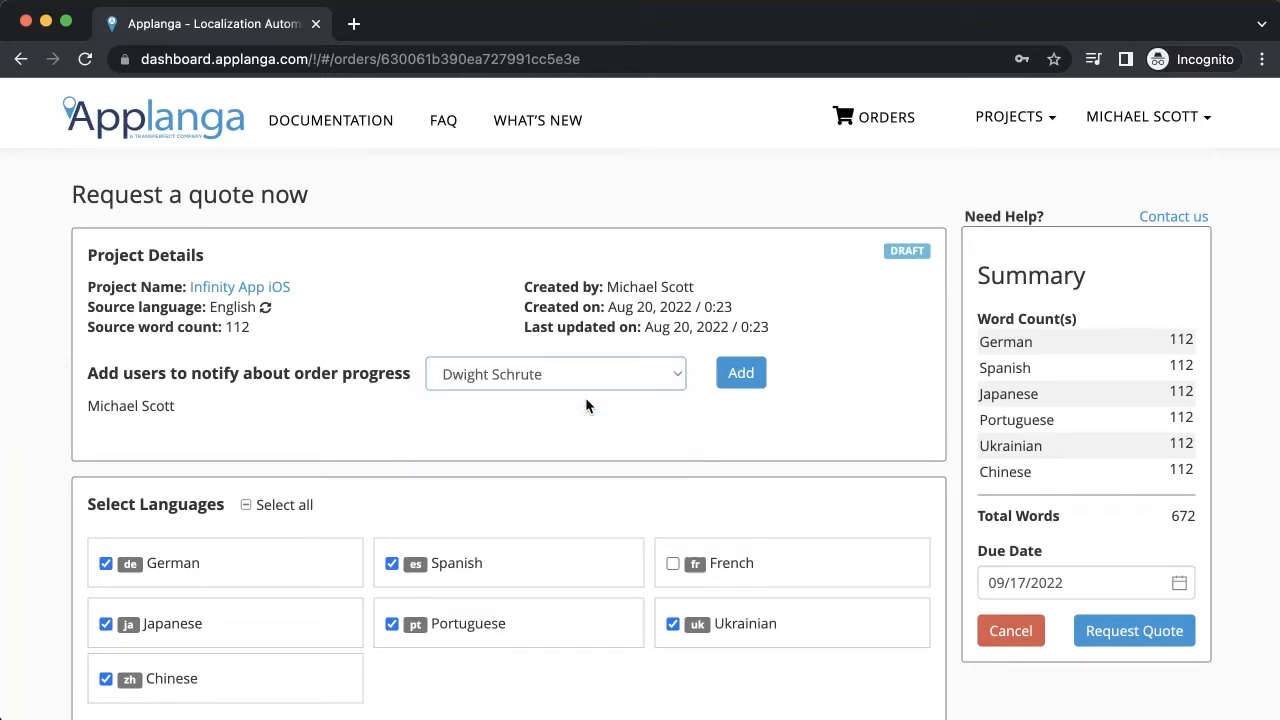
left_click(738, 379)
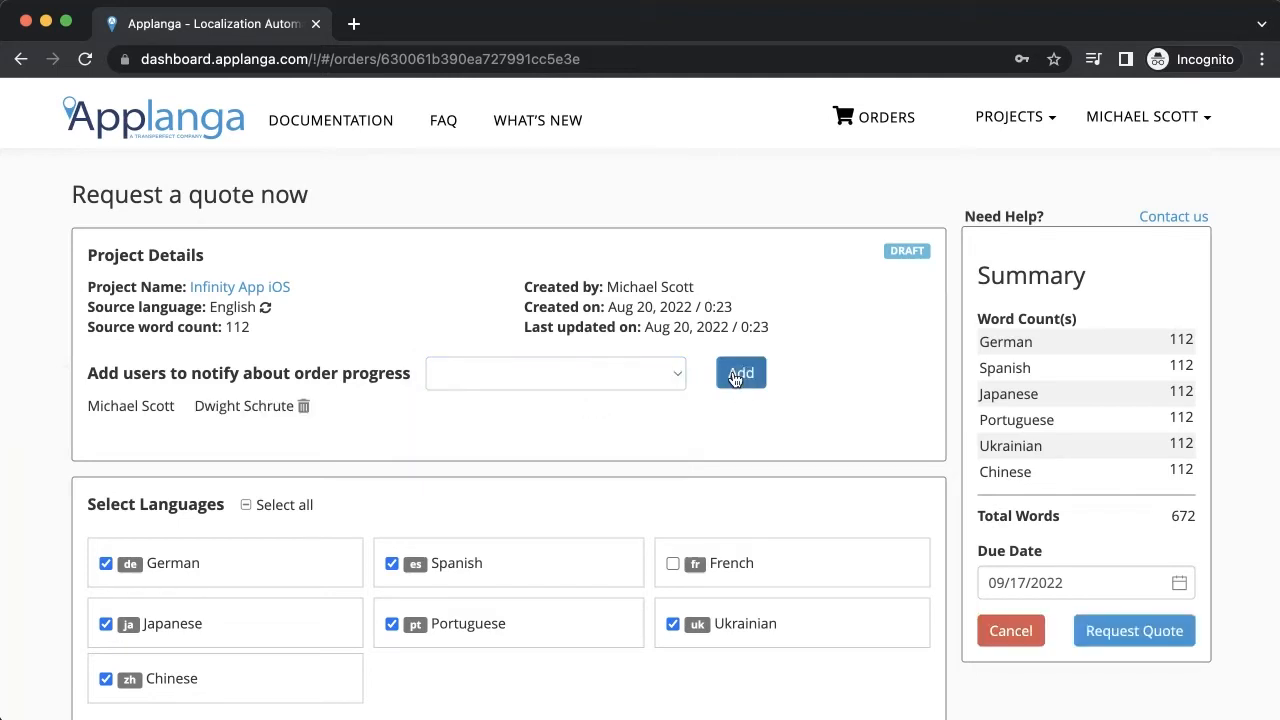
left_click(672, 374)
left_click(646, 397)
left_click(738, 377)
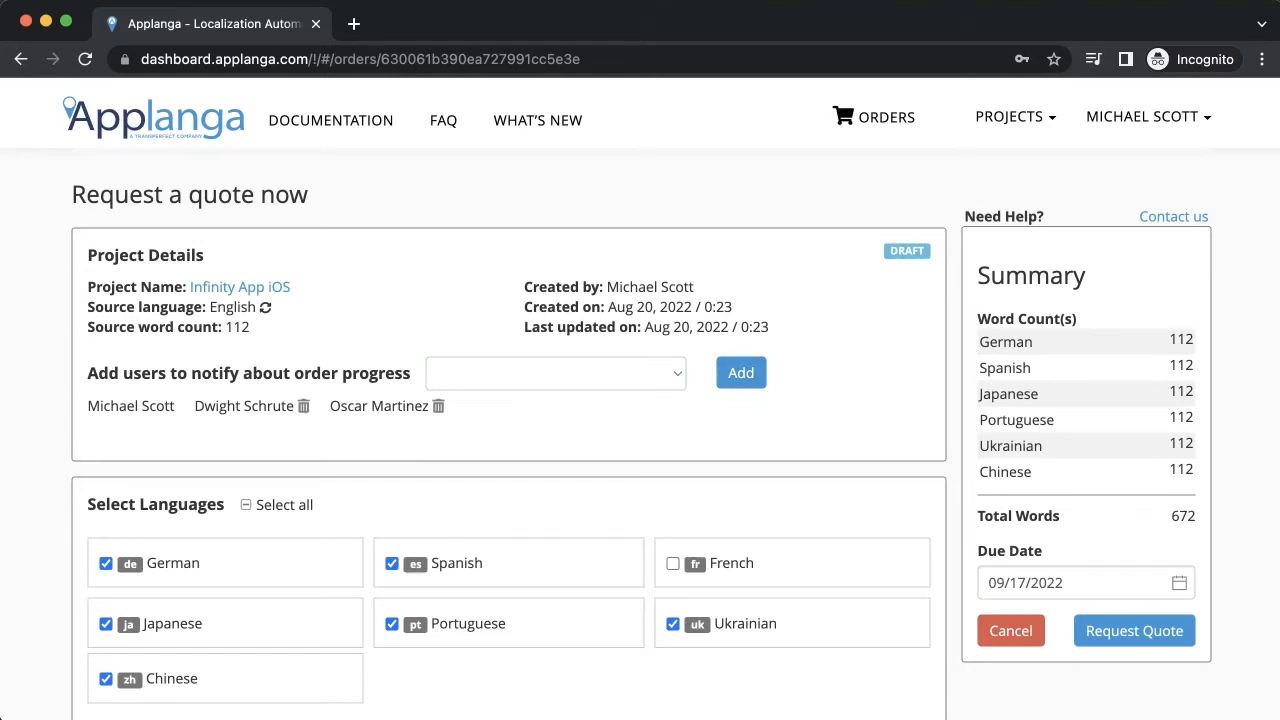
- Deselect German, Japanese and Chinese individually, and clear all remaining target languages at once
scroll(43, 608, "down", 1)
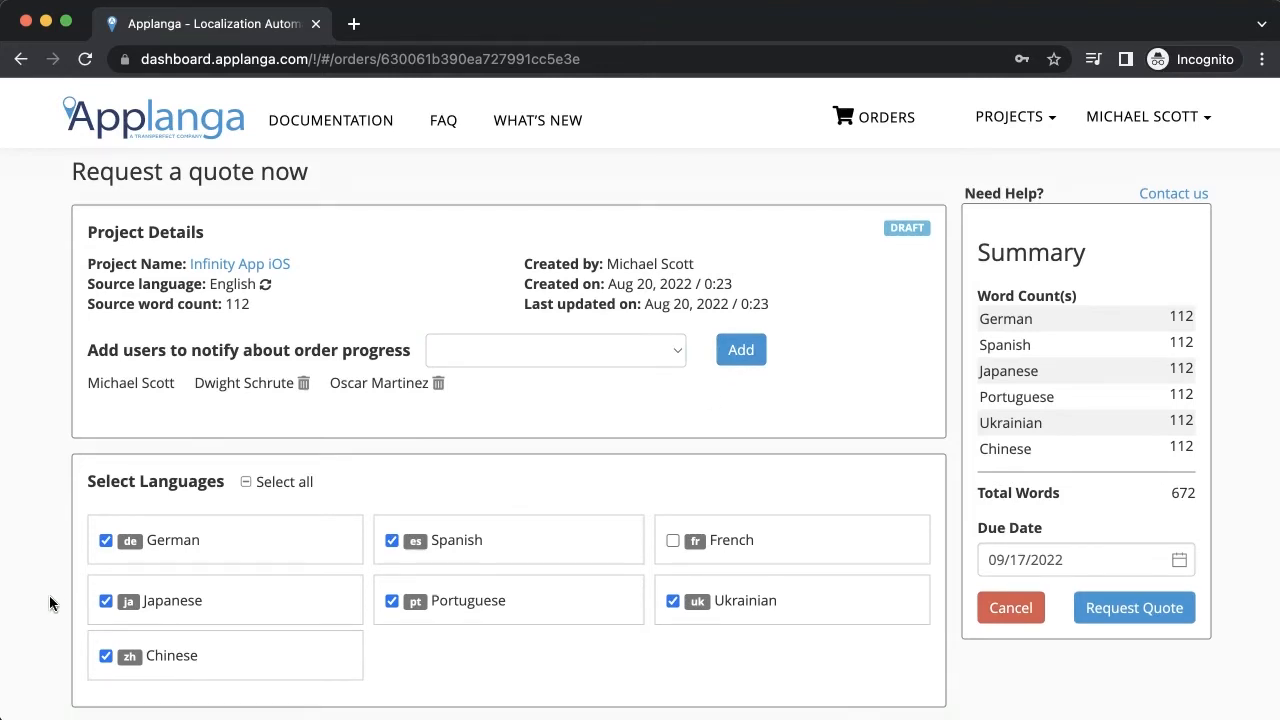
left_click(105, 540)
left_click(105, 600)
left_click(105, 656)
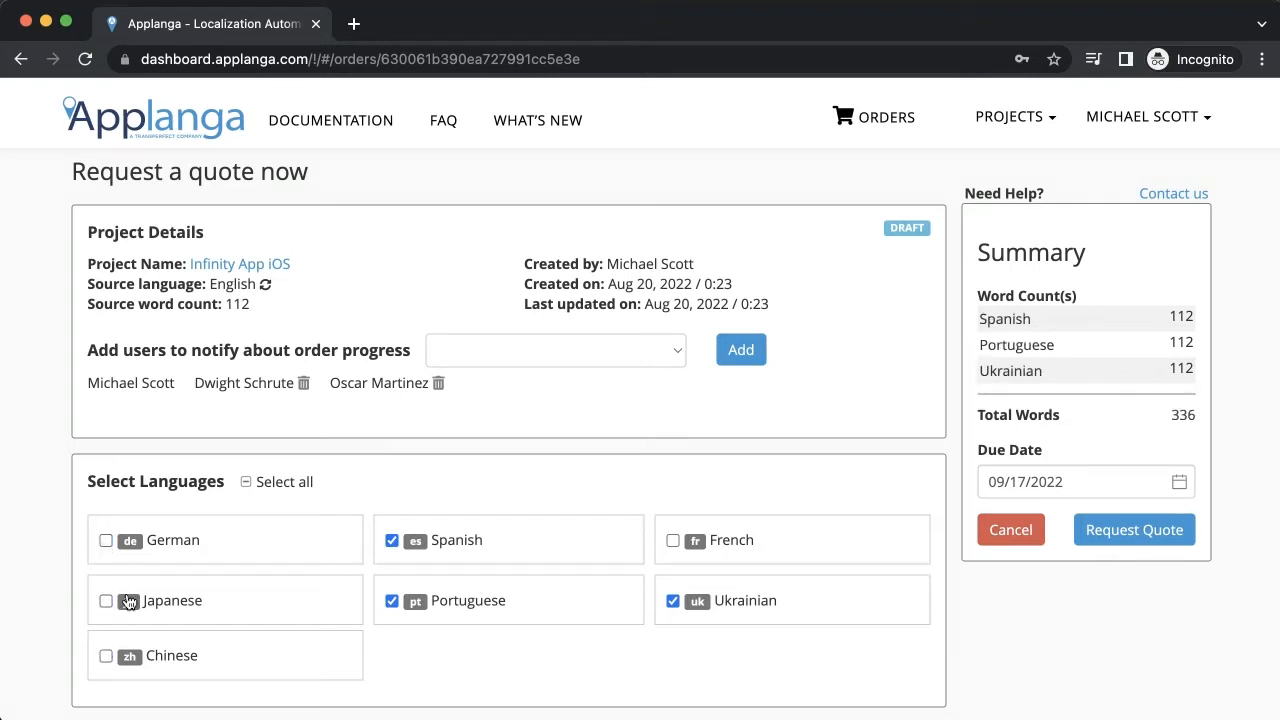
left_click(246, 484)
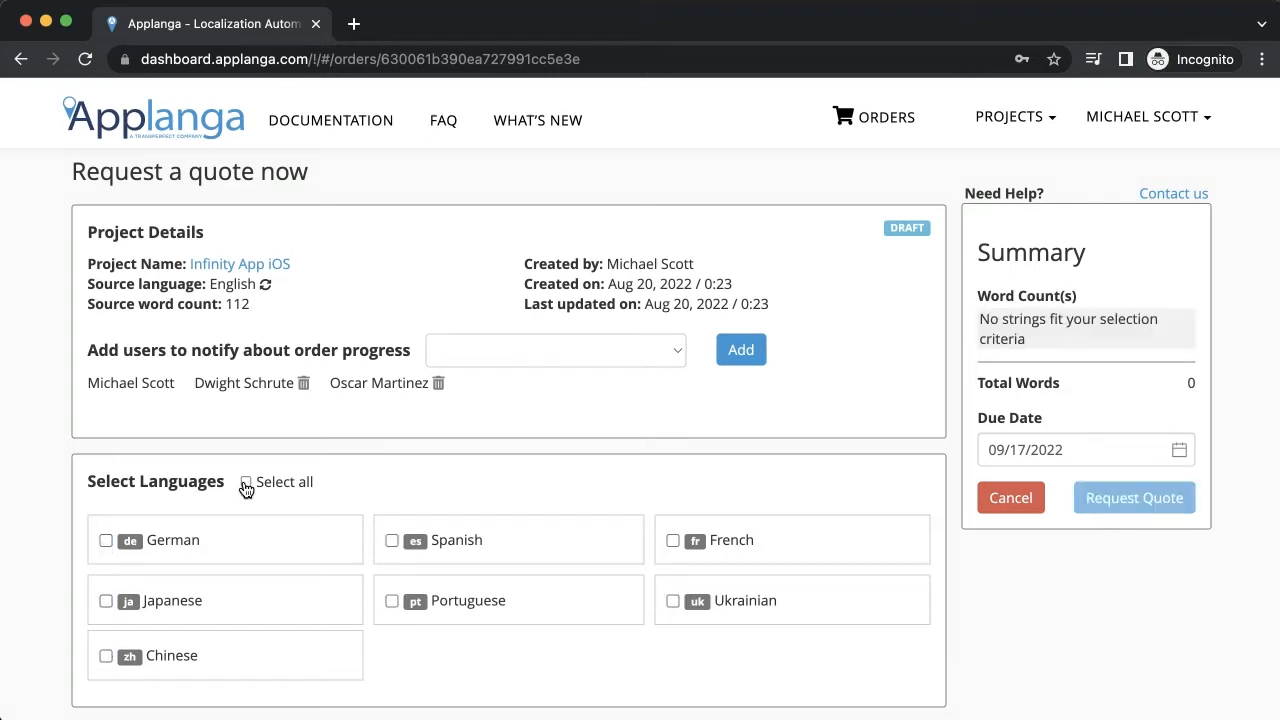
- Select only German, Japanese and Chinese as the order's target languages
left_click(105, 540)
left_click(105, 600)
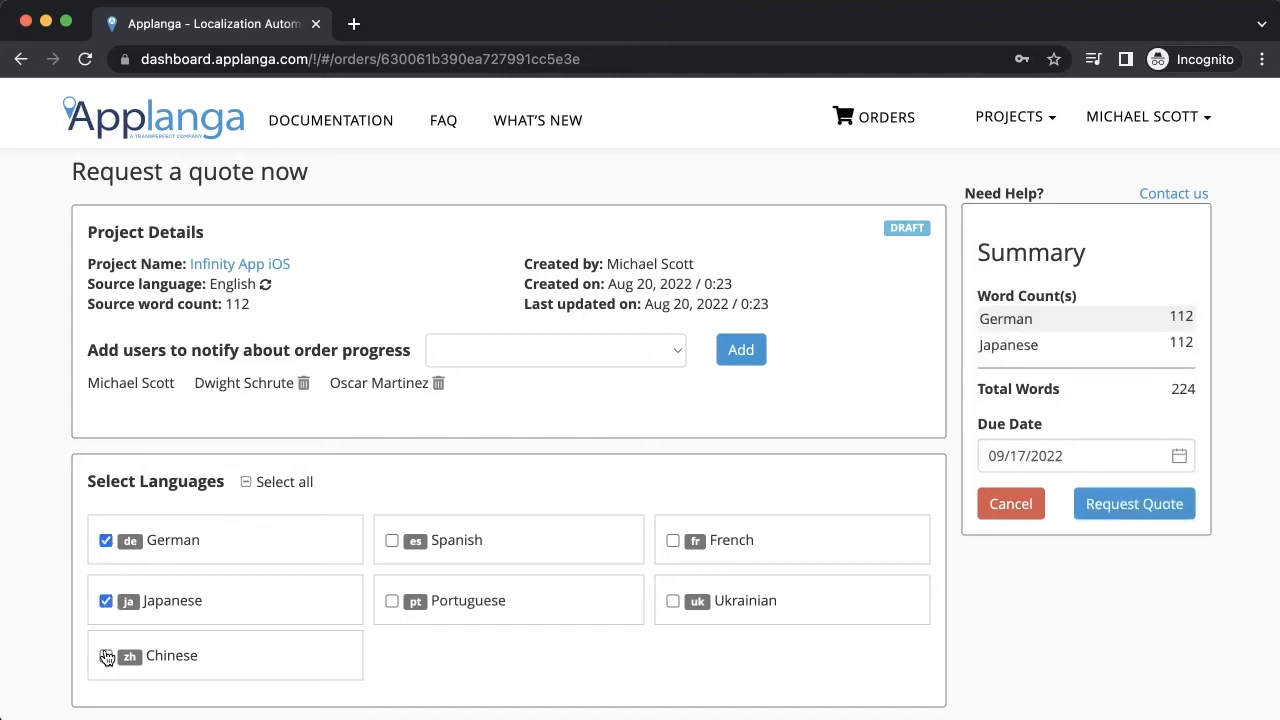
left_click(105, 656)
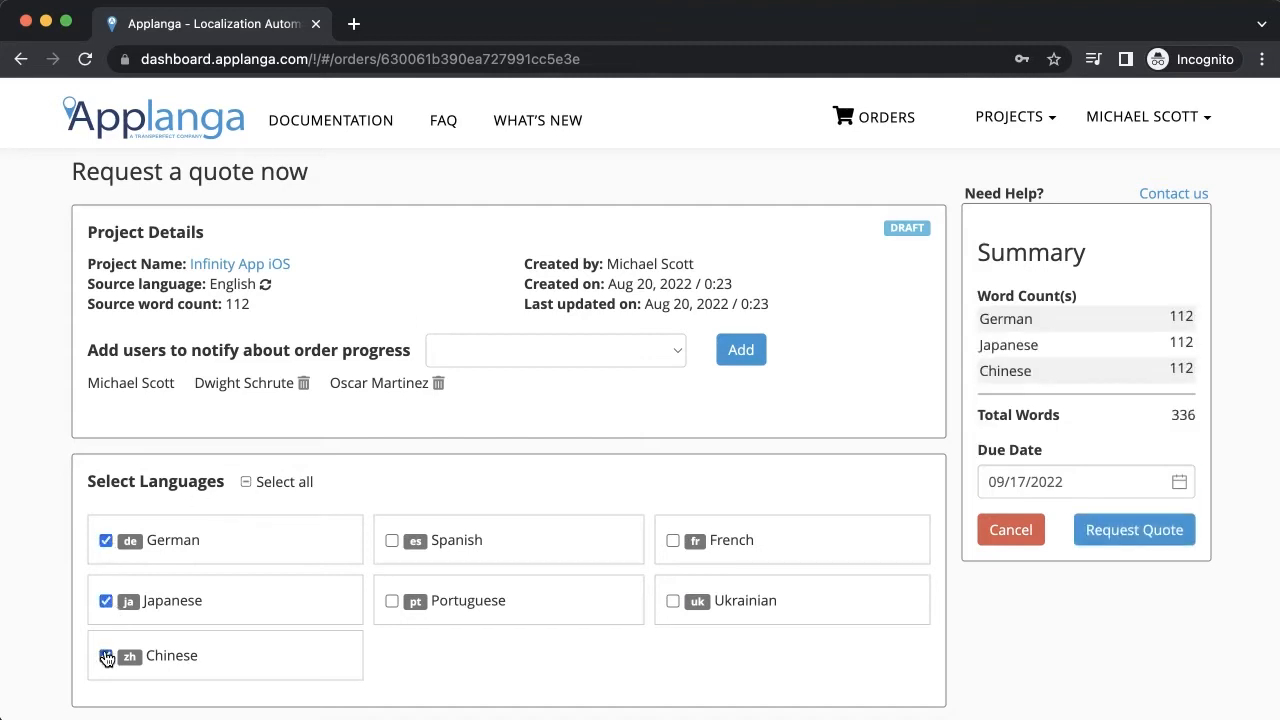
- Reset the language selection to German, Spanish, Japanese, Portuguese, Ukrainian and Chinese
left_click(246, 486)
left_click(246, 486)
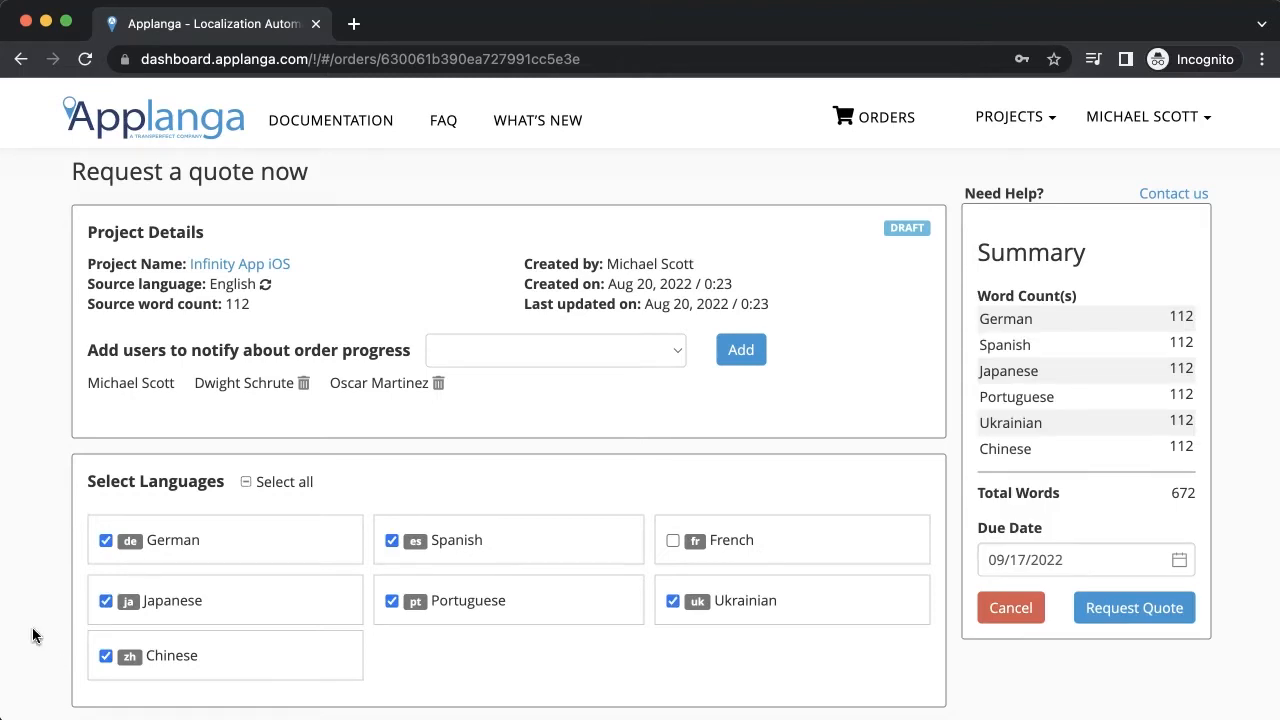
- Enable string selection via tag and list all tags, both with and without screens
scroll(33, 635, "down", 3)
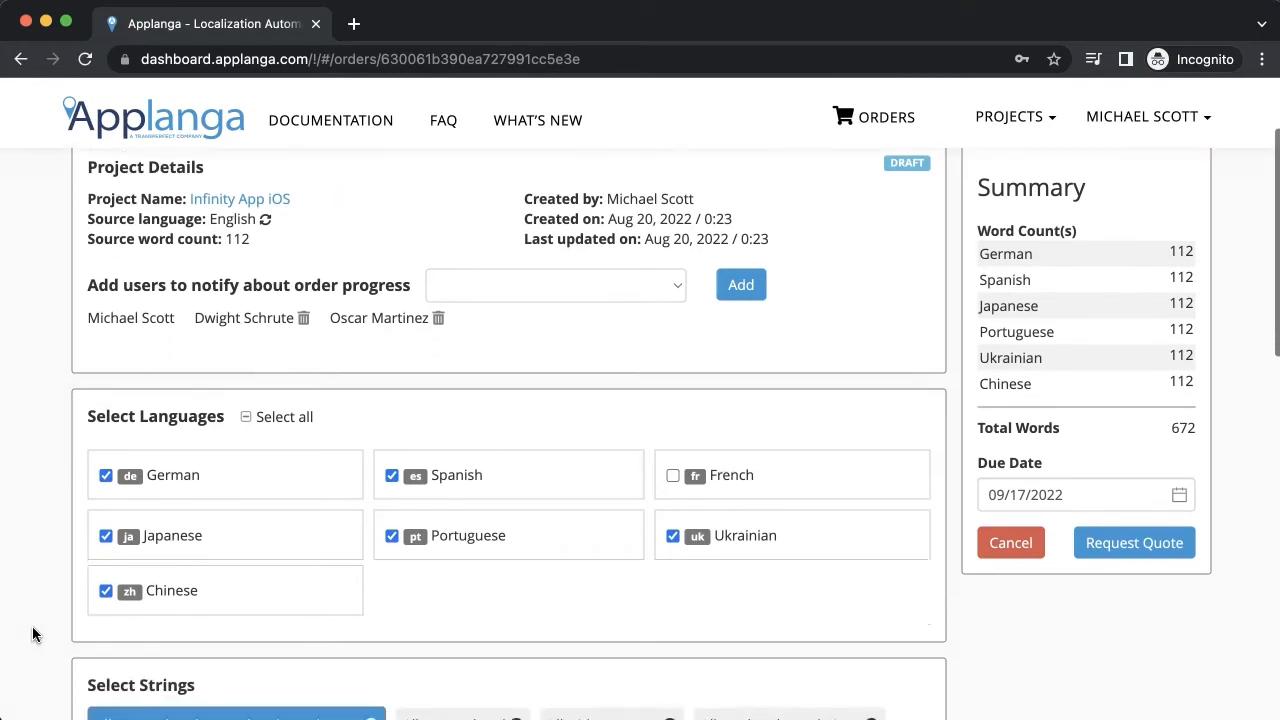
scroll(33, 635, "down", 3)
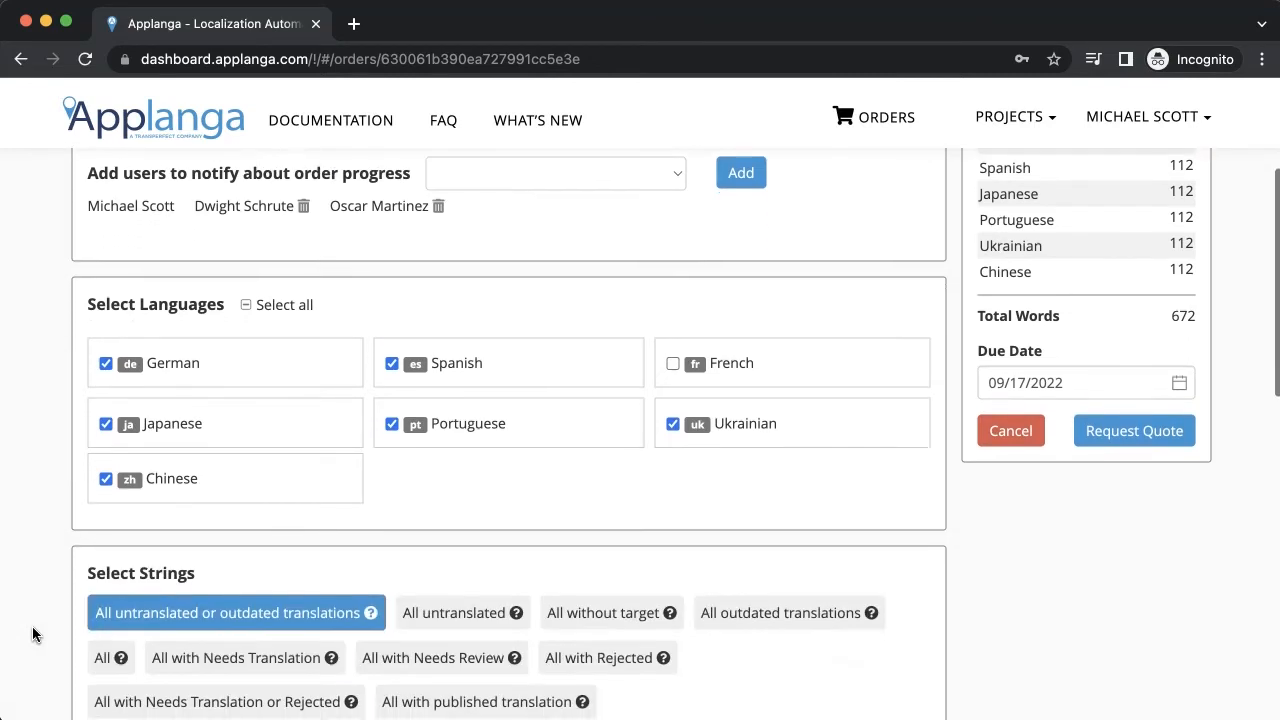
scroll(33, 635, "down", 3)
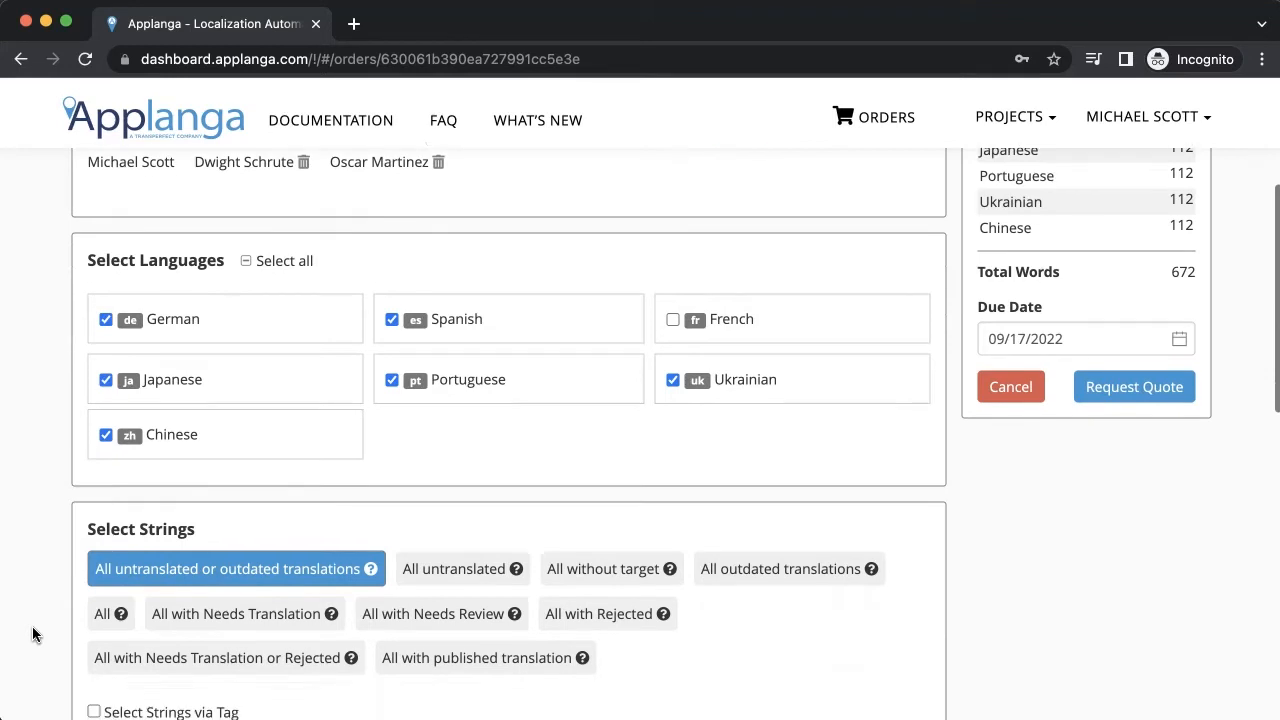
scroll(33, 635, "down", 3)
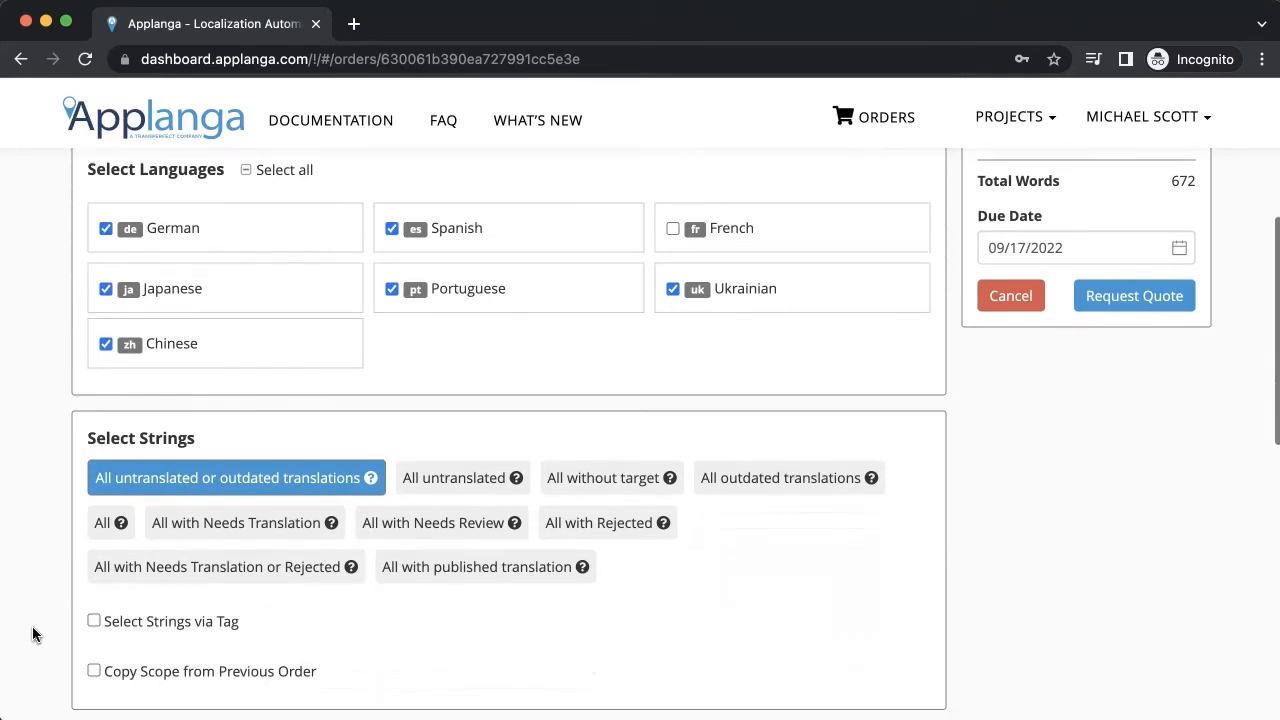
scroll(33, 635, "down", 2)
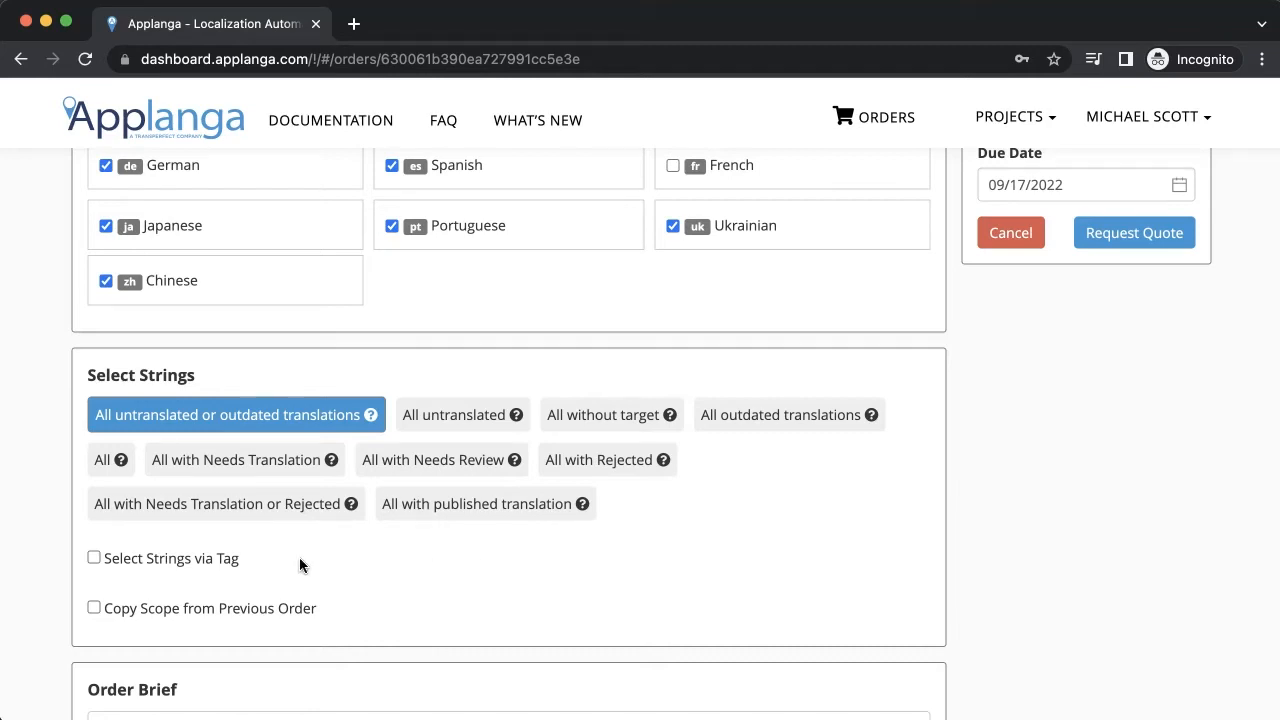
left_click(94, 558)
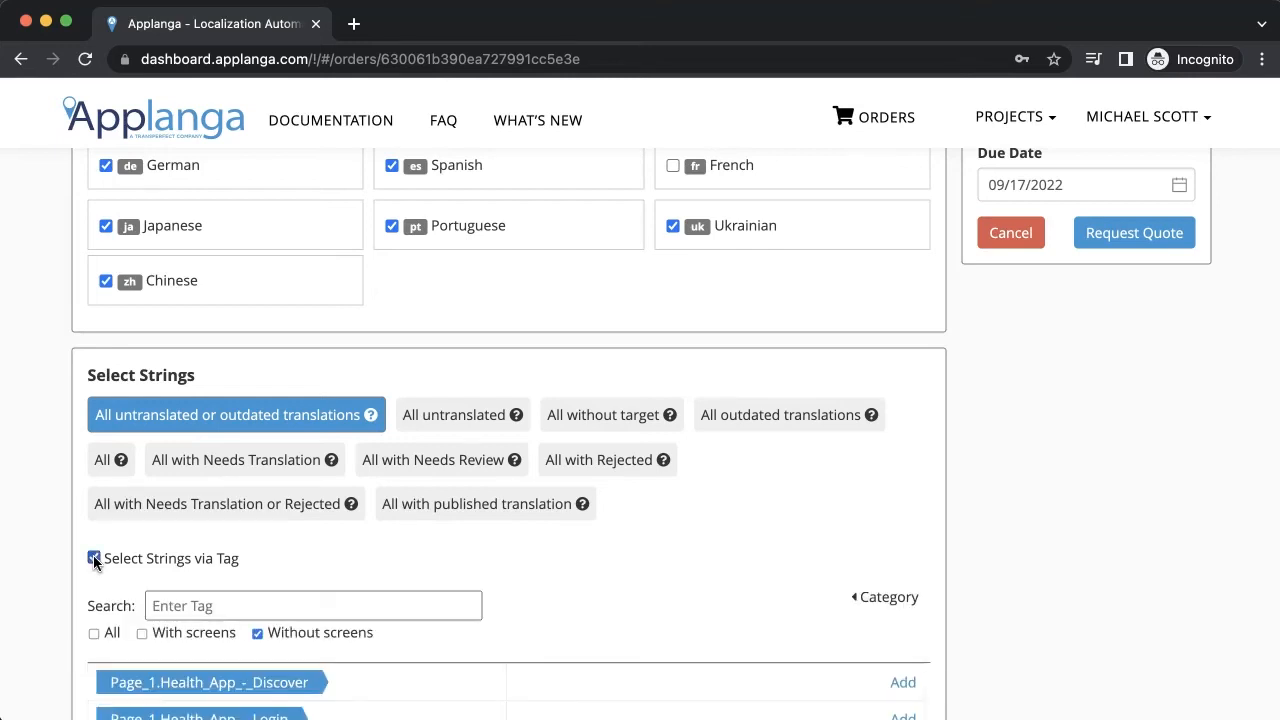
scroll(94, 561, "down", 1)
scroll(93, 555, "down", 3)
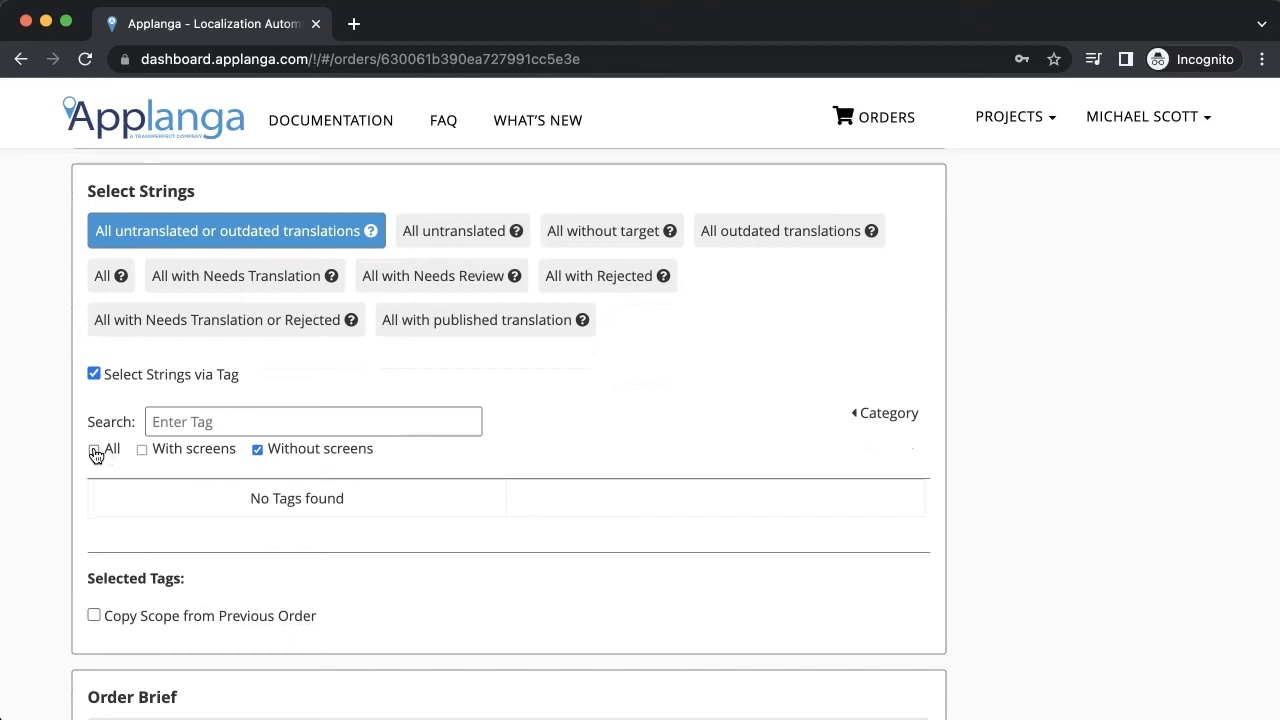
left_click(95, 450)
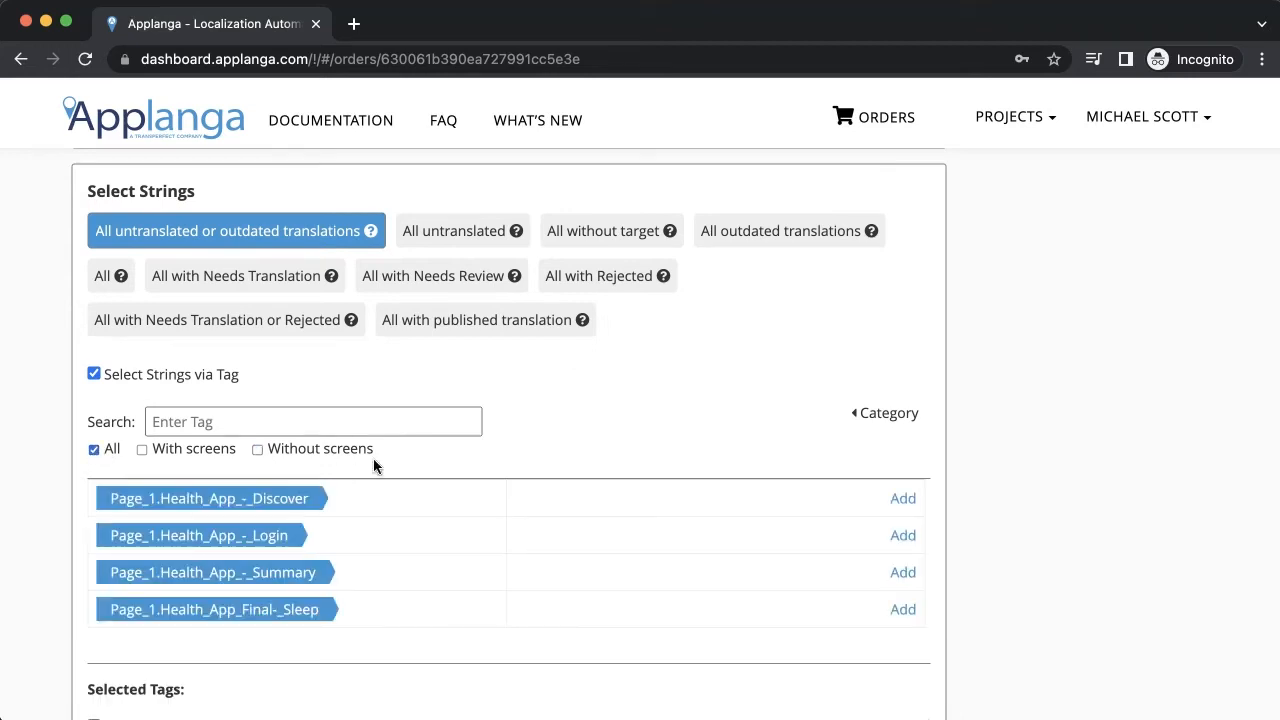
- Try adding the Page_1.Health_App_-_Discover and Page_1.Health_App_-_Login tags and removing Login, and turn tag selection back off
left_click(902, 500)
left_click(903, 538)
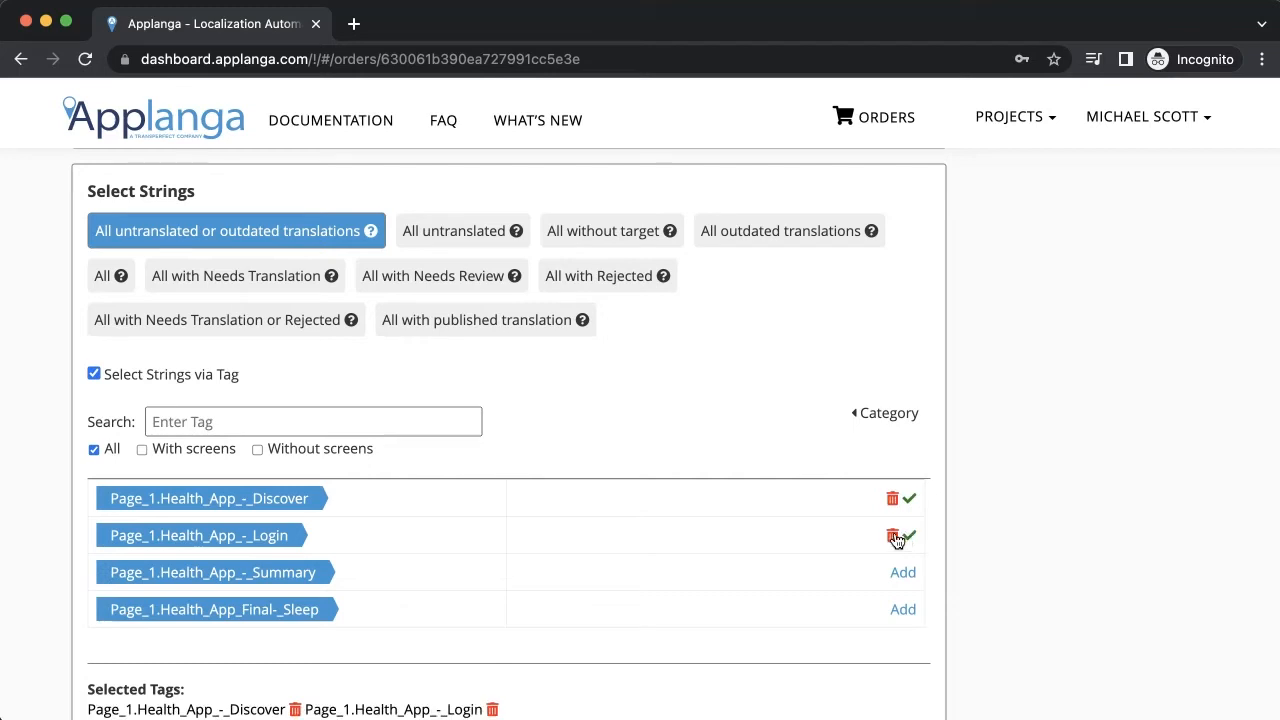
left_click(893, 537)
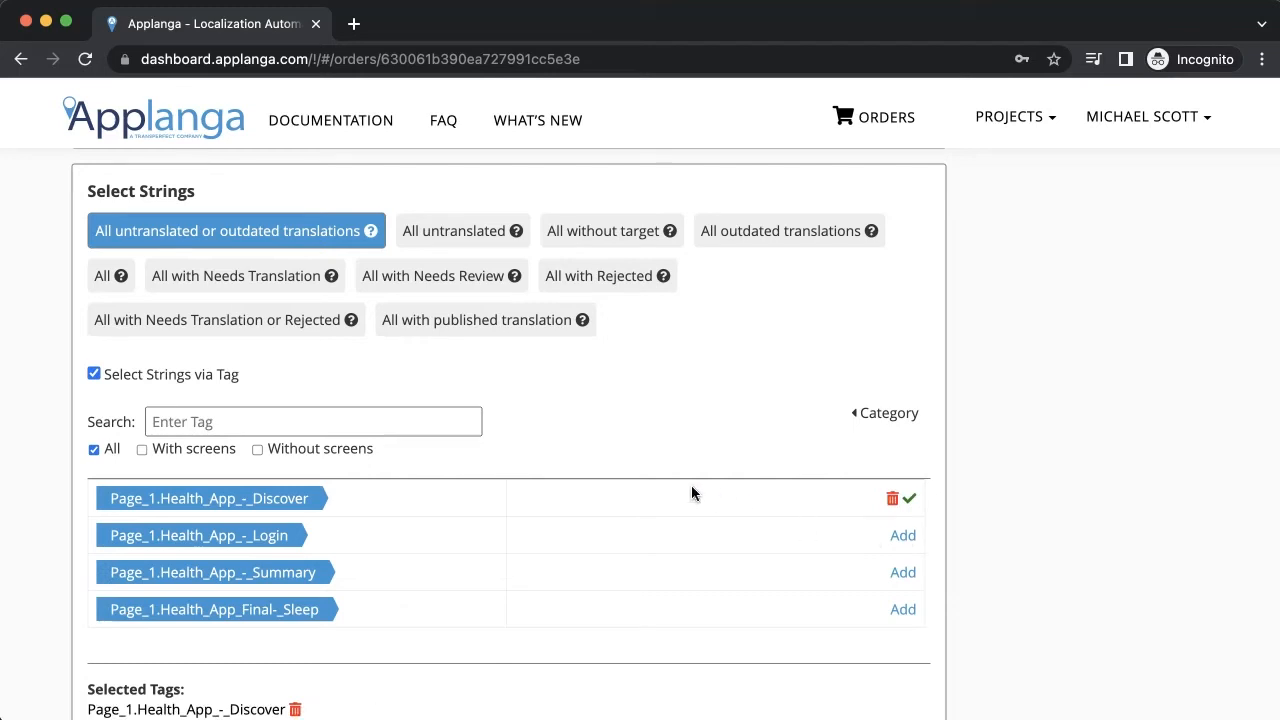
left_click(93, 374)
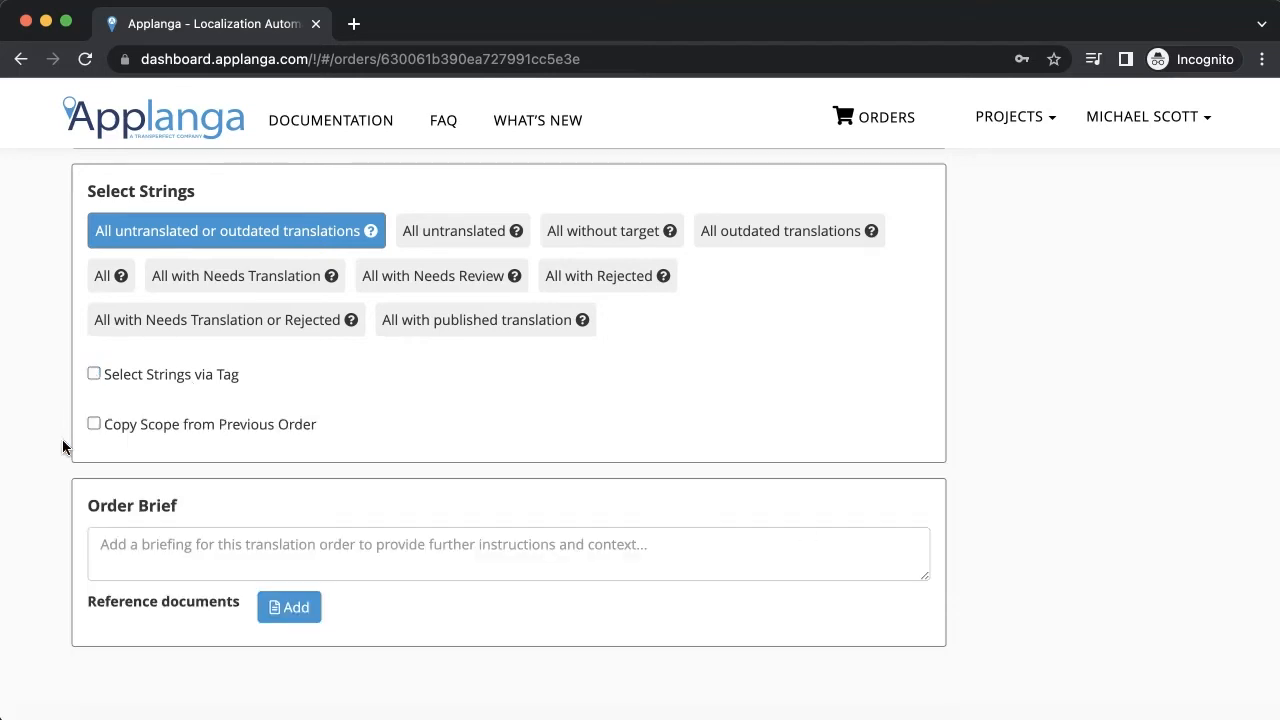
- Enable copying the scope from a previous order, try the language scope option, and choose the listed order for a full order copy
left_click(93, 424)
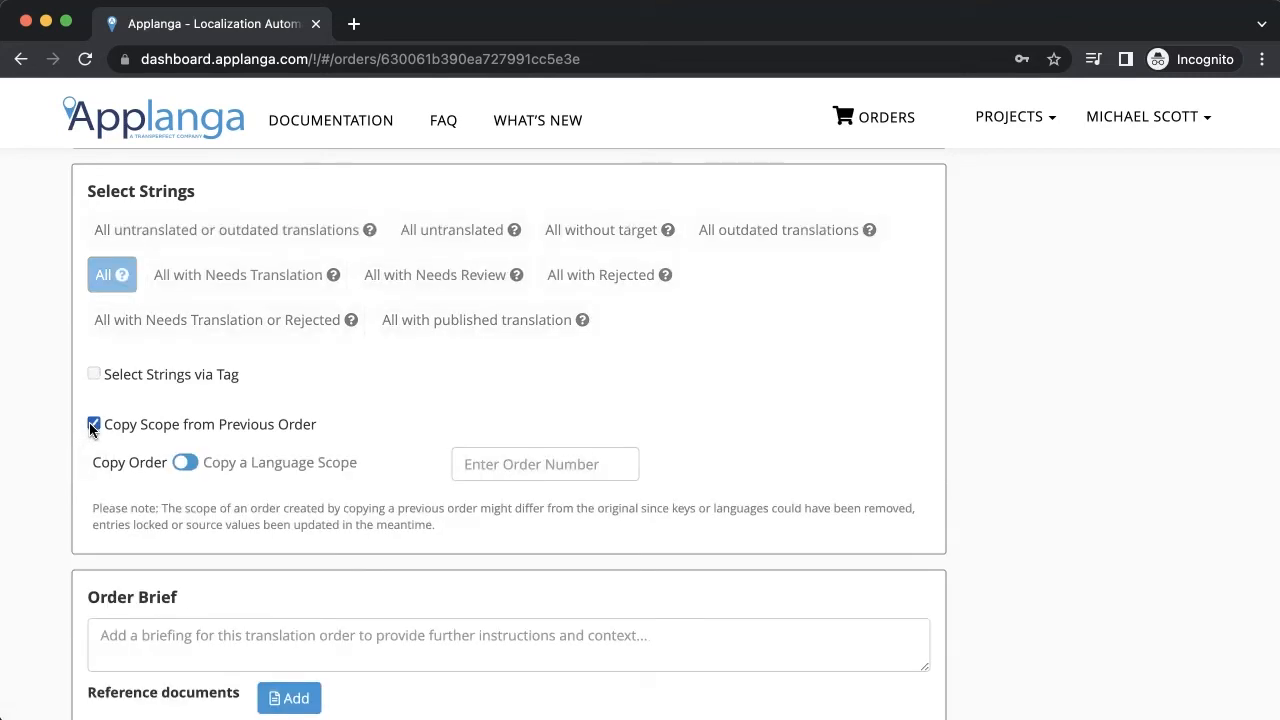
left_click(184, 463)
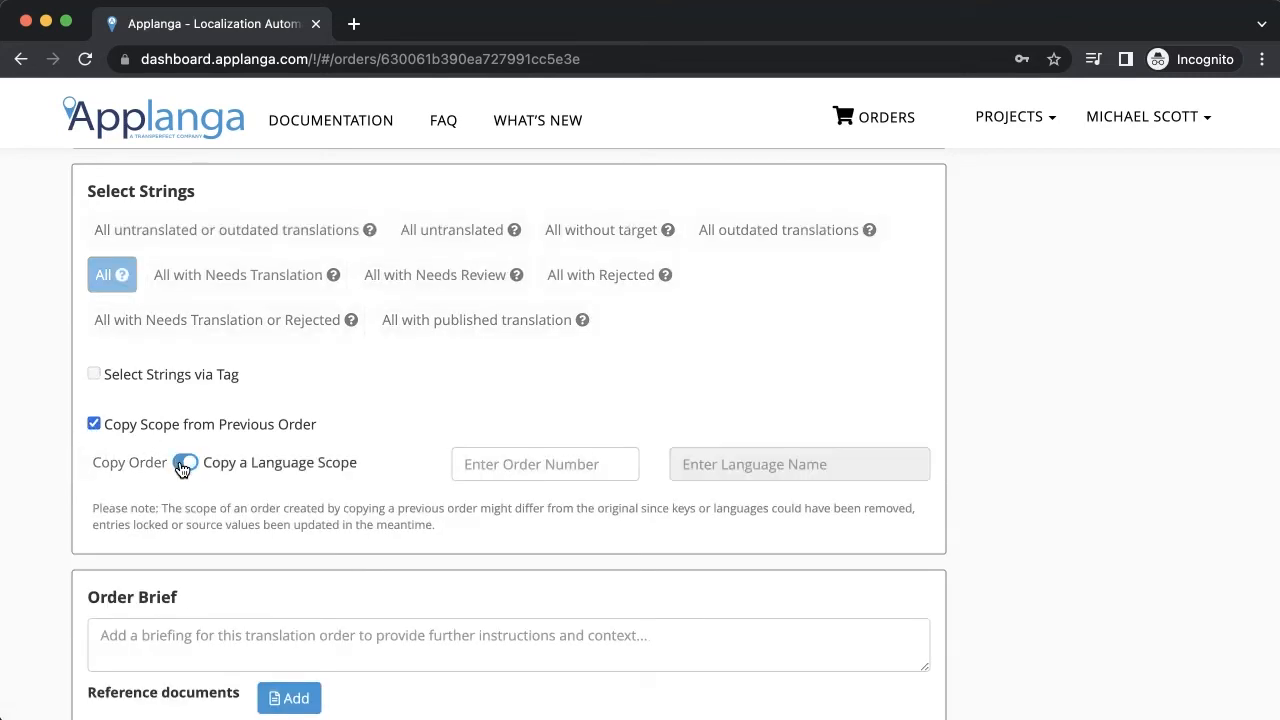
left_click(184, 463)
left_click(489, 466)
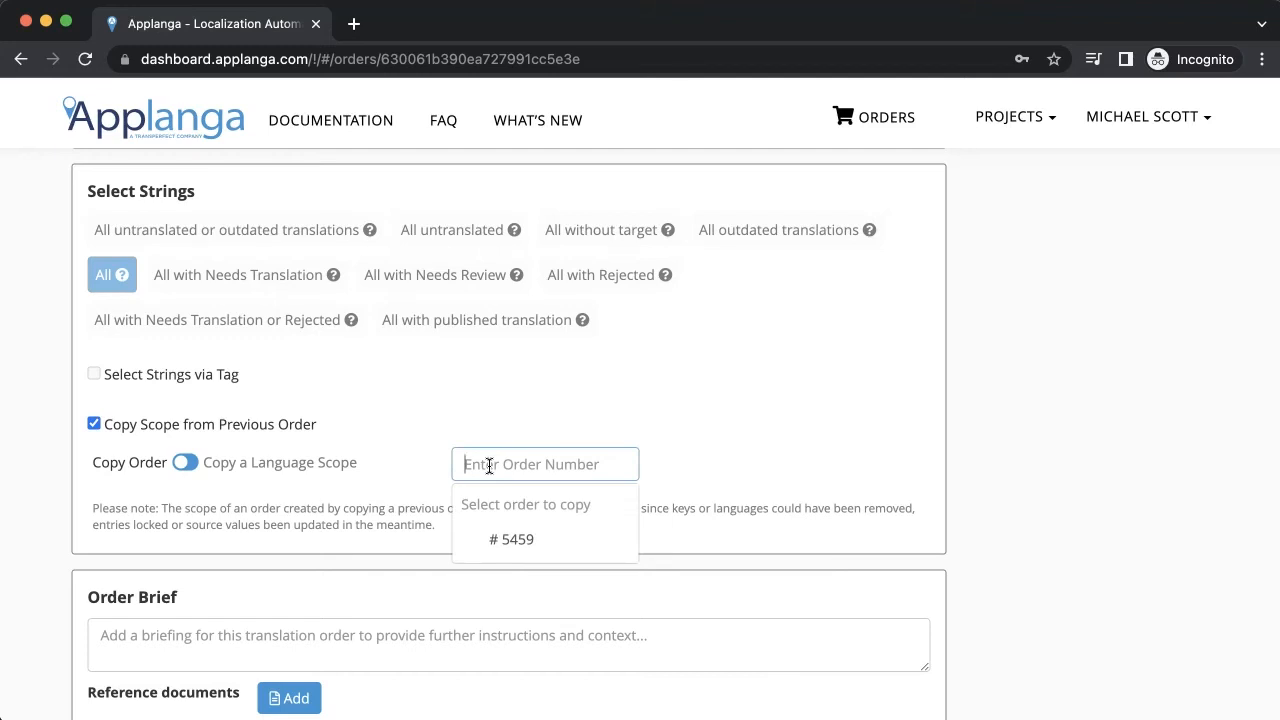
left_click(509, 538)
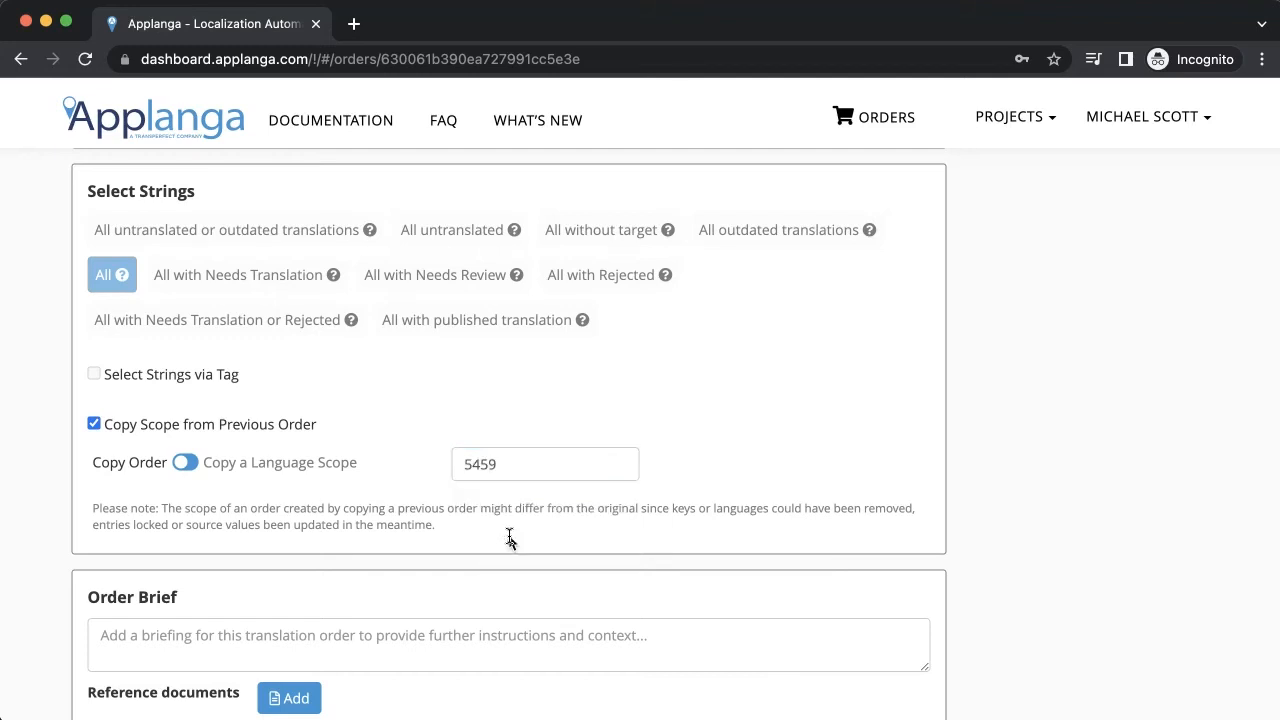
- Turn off copying the previous order's scope and set the string selection to All untranslated or outdated translations
left_click(94, 424)
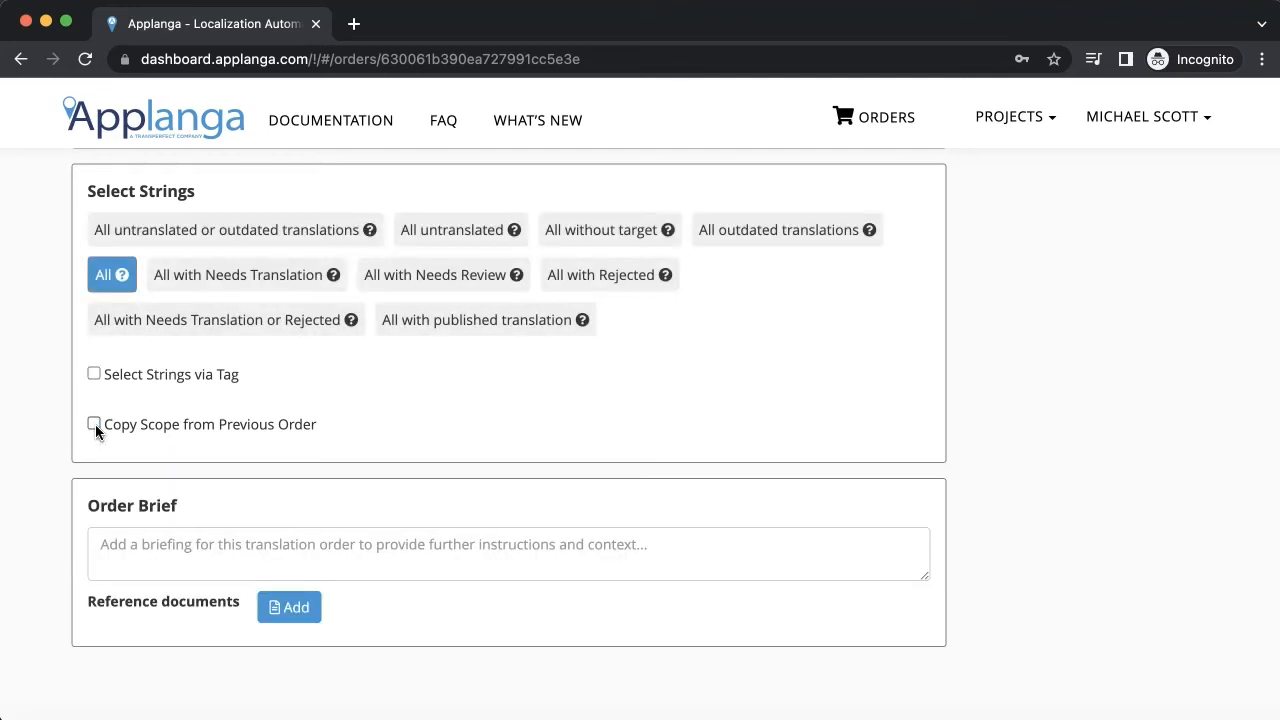
left_click(137, 238)
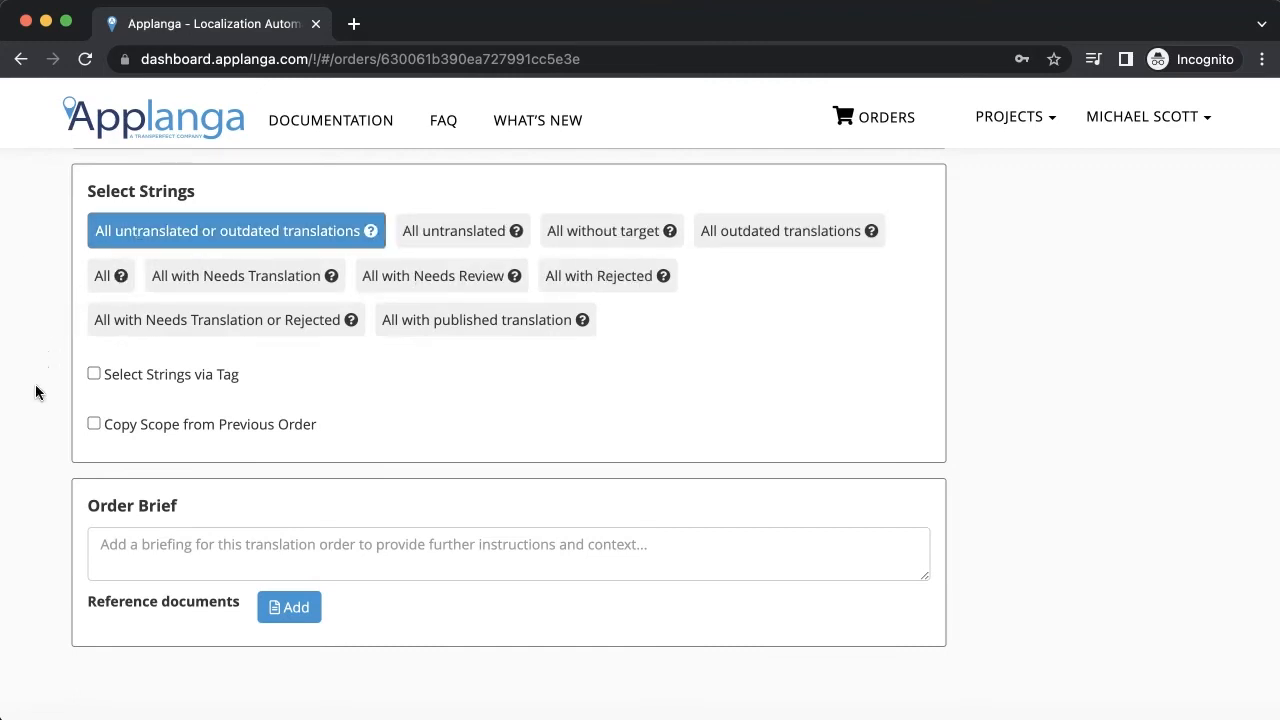
- Enter the order brief "This is an order brief with a lot of information"
scroll(35, 430, "down", 3)
left_click(104, 414)
type("Th")
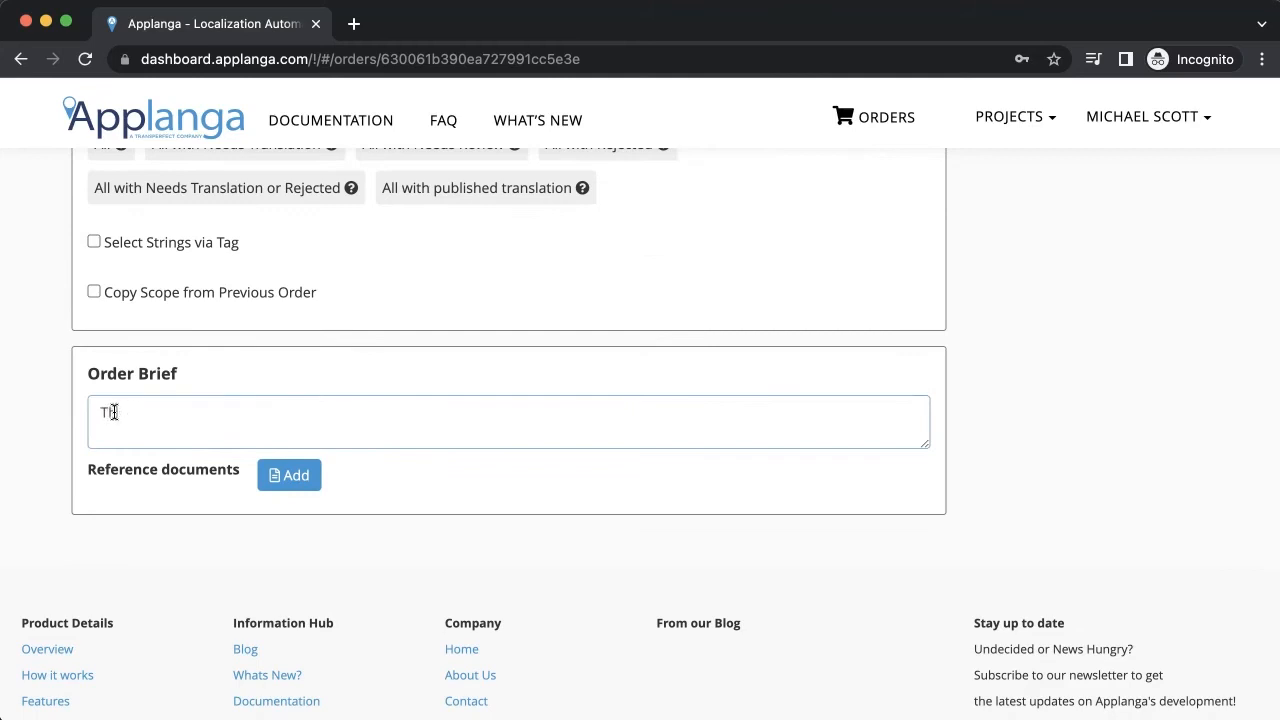
type("is is an order bri")
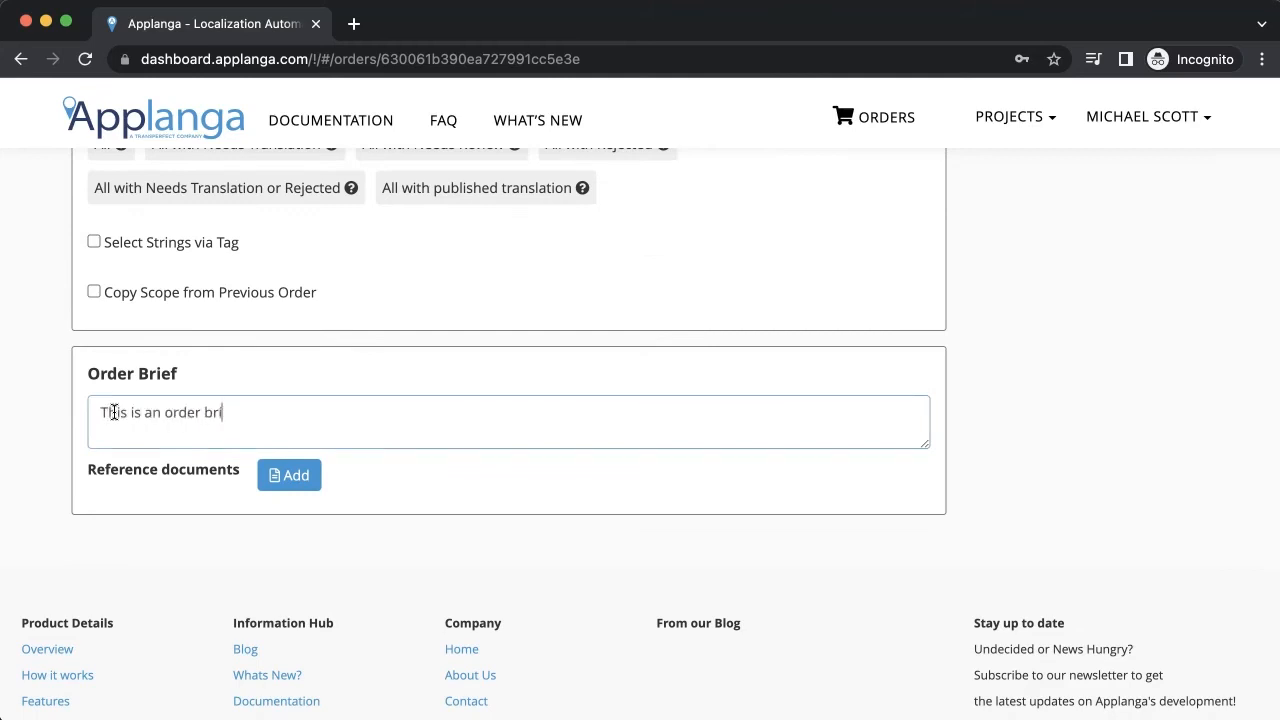
type("ef with a lot of information")
- Attach Presentation3.pptx from the Documents folder as a reference document for the order
left_click(276, 475)
scroll(293, 360, "down", 2)
scroll(293, 358, "down", 2)
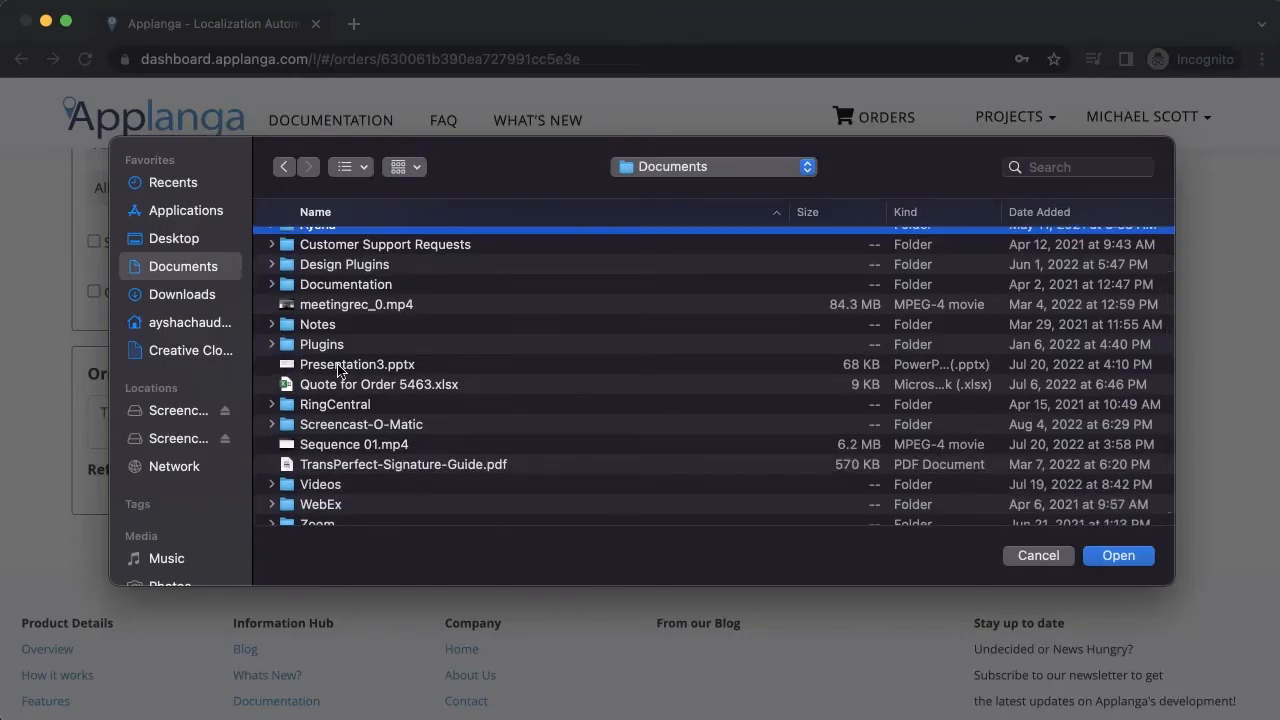
left_click(338, 366)
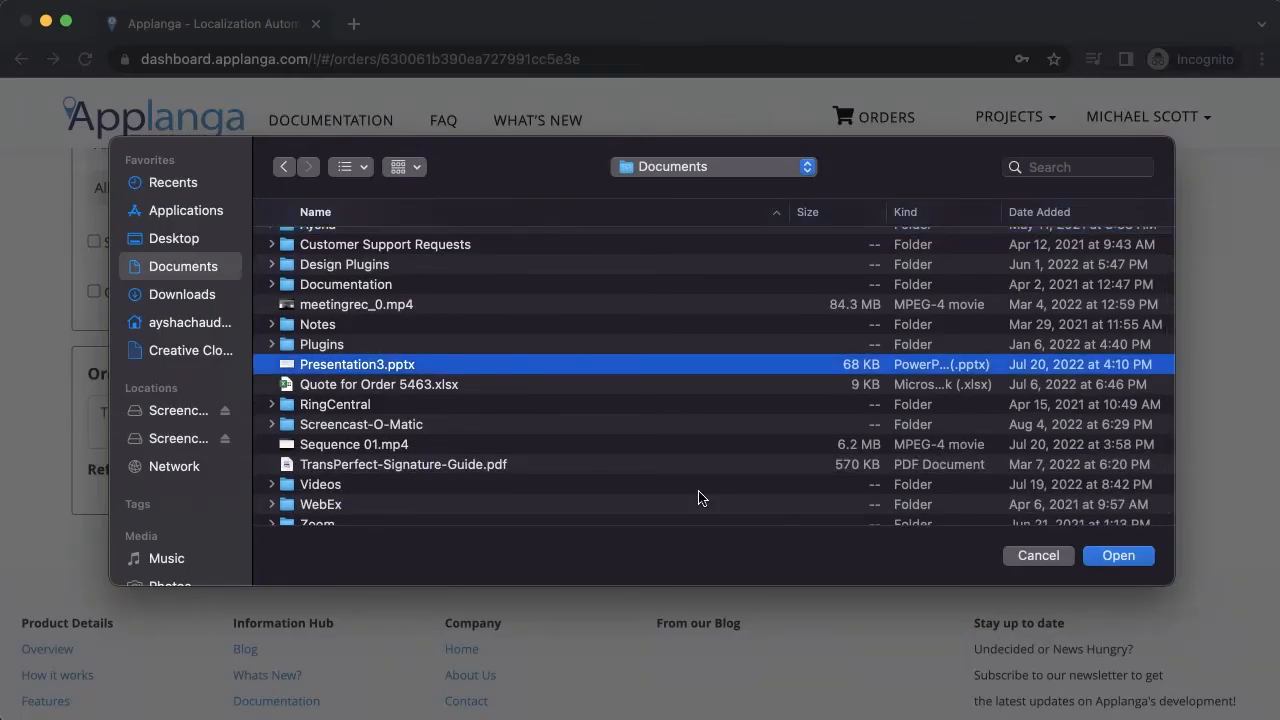
left_click(1116, 556)
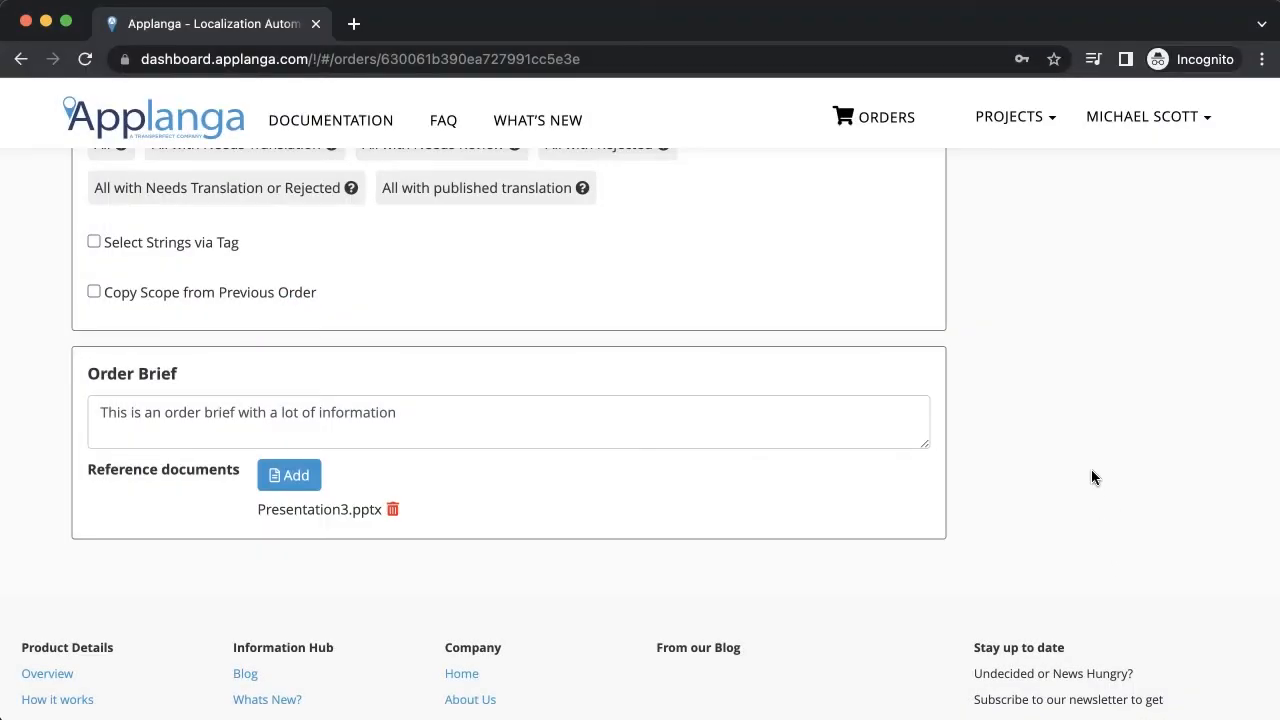
- Remove Chinese and Spanish from the languages listed in the order summary
scroll(1088, 460, "up", 5)
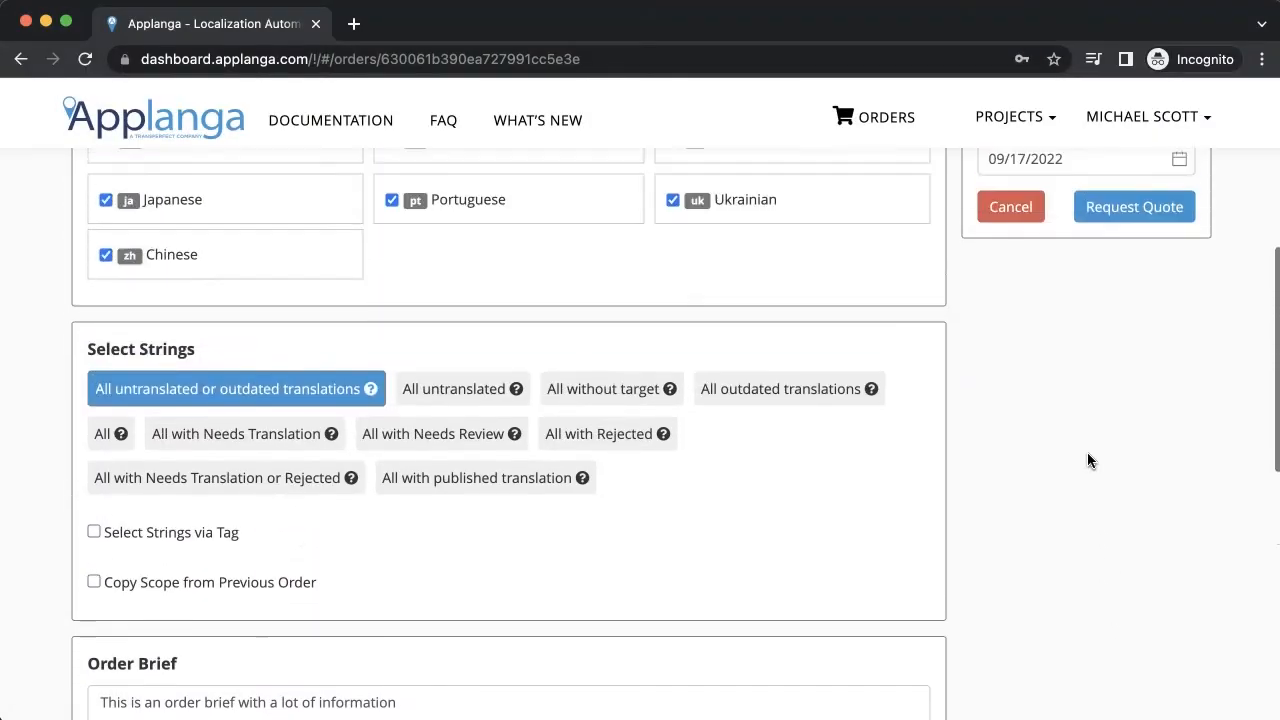
scroll(1088, 460, "up", 2)
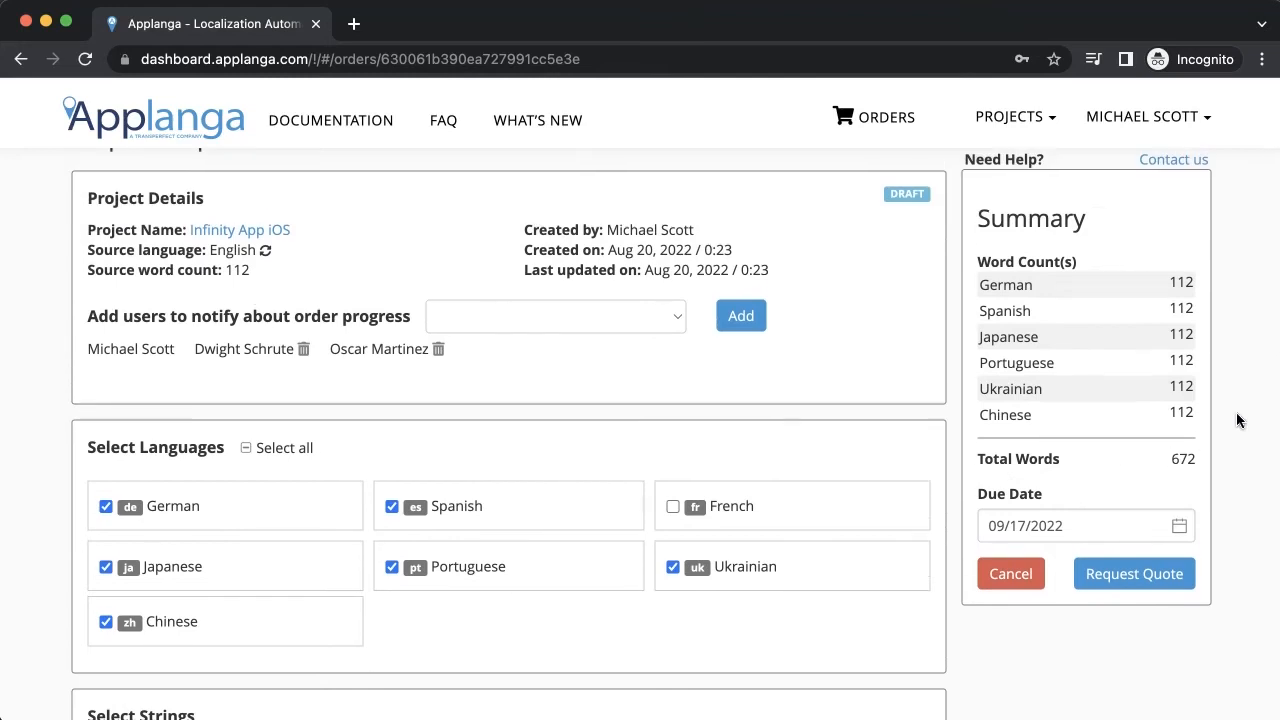
left_click(1183, 414)
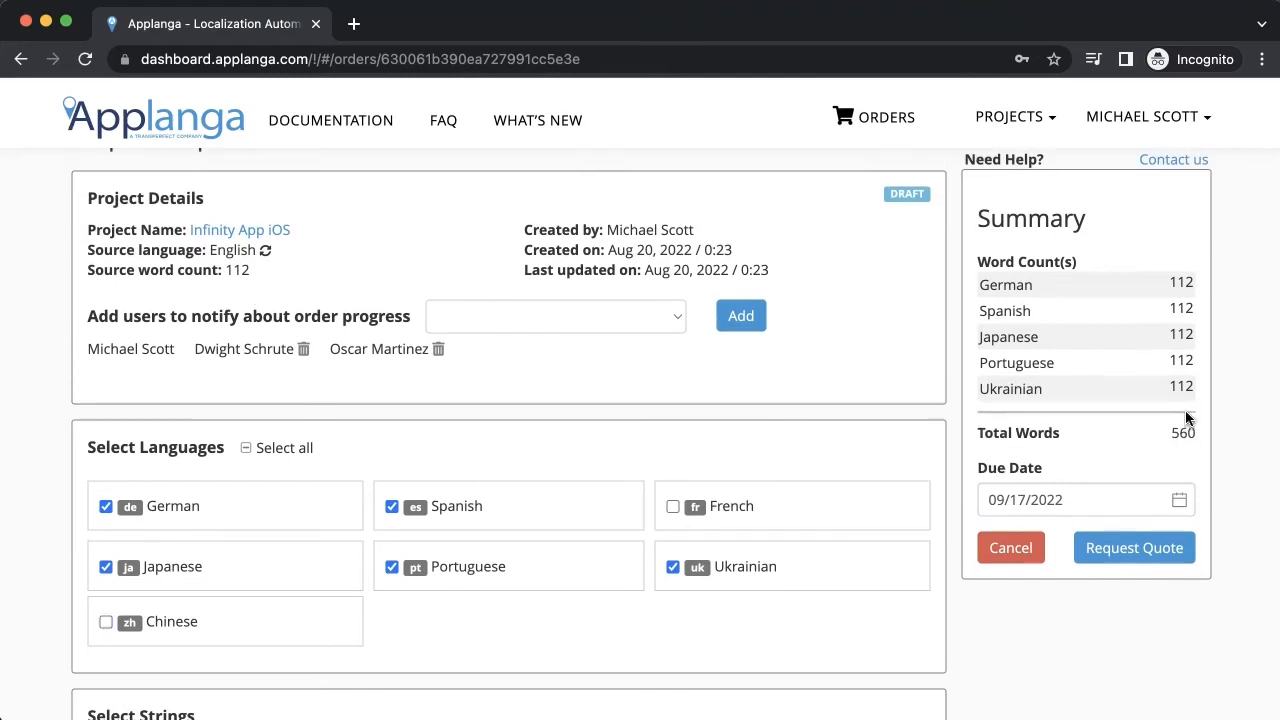
left_click(1186, 310)
- Set the order's due date to 09/01/2022 and request the quote
left_click(1124, 474)
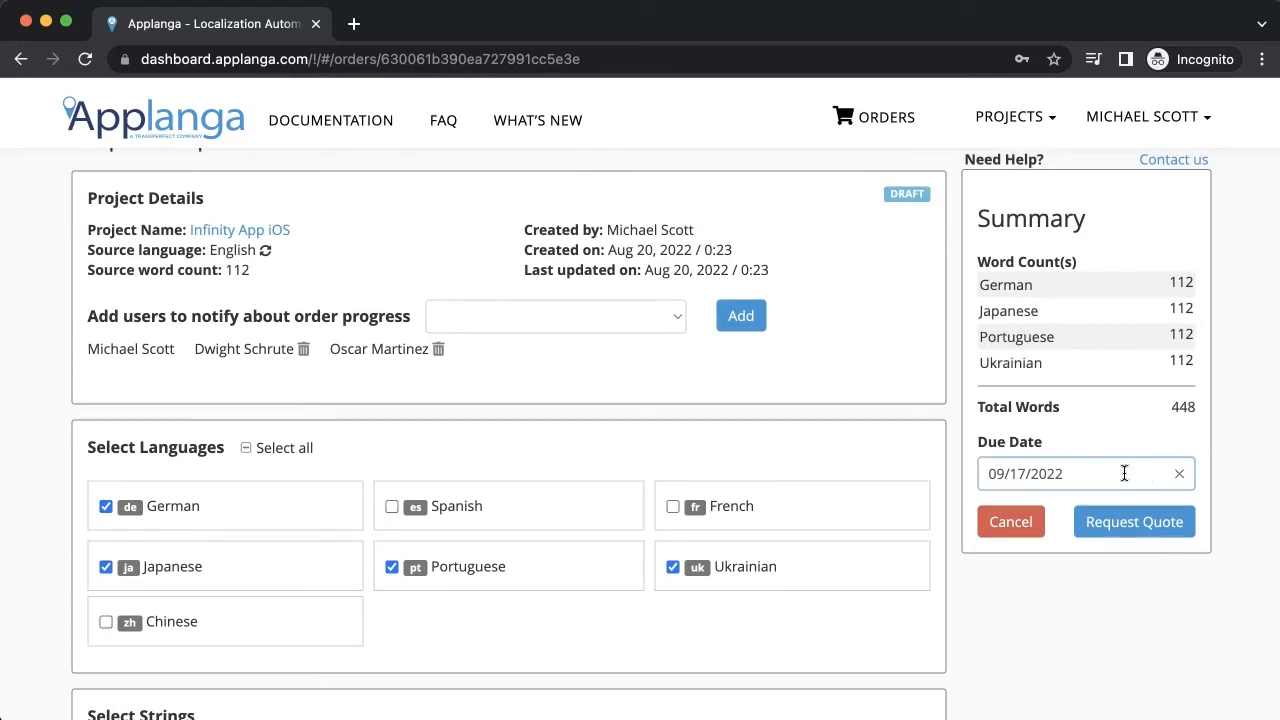
left_click(1102, 284)
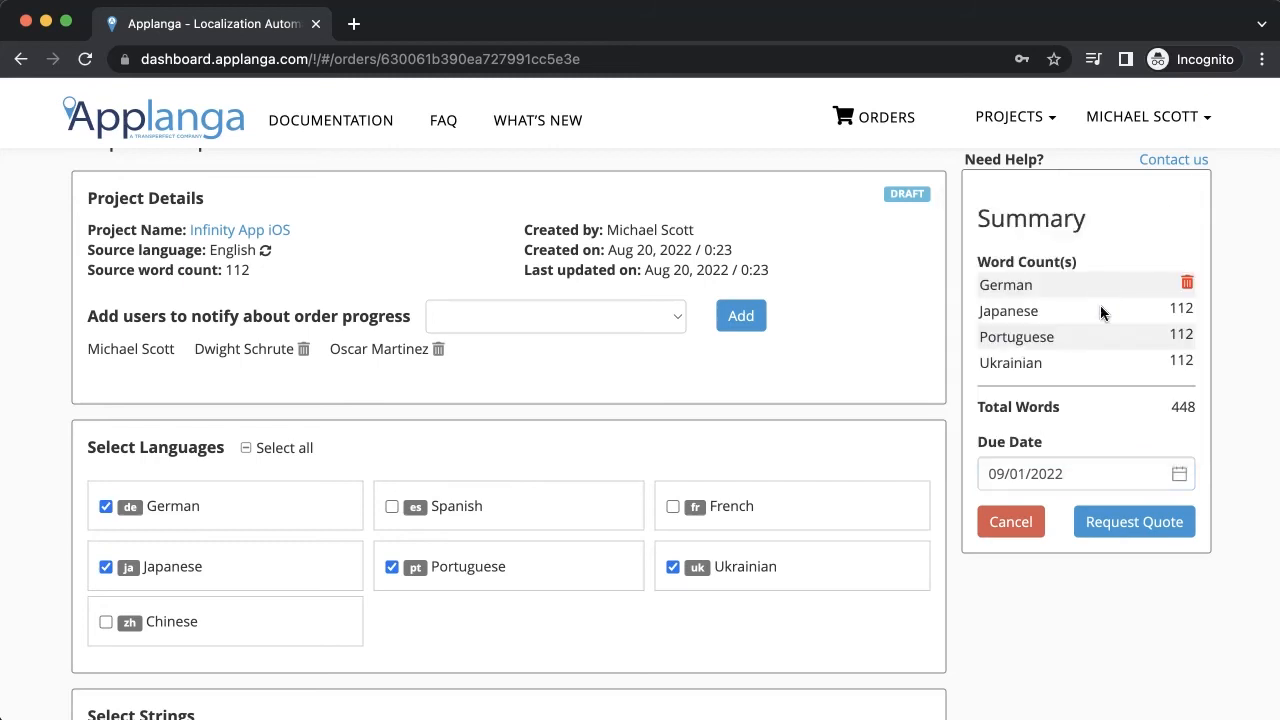
left_click(1110, 529)
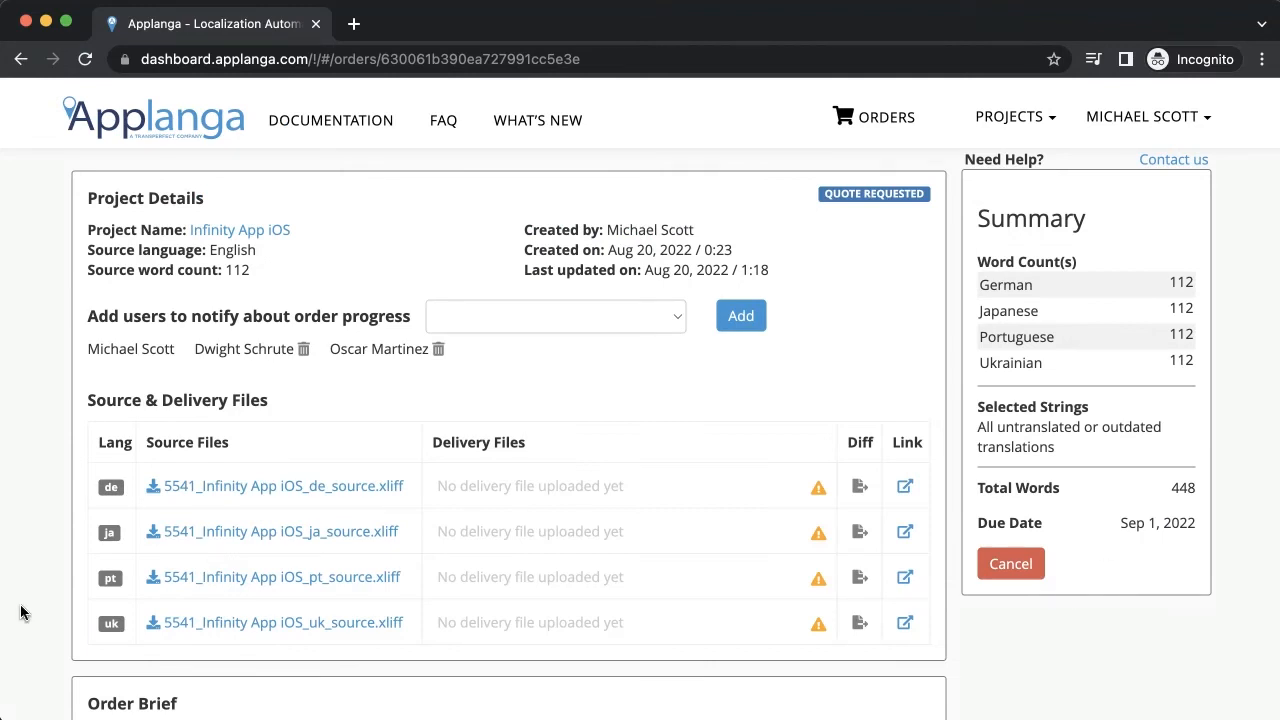
- Send the comment "Please prioritize German translations for this order!" in the order's history and communication section
scroll(22, 612, "down", 3)
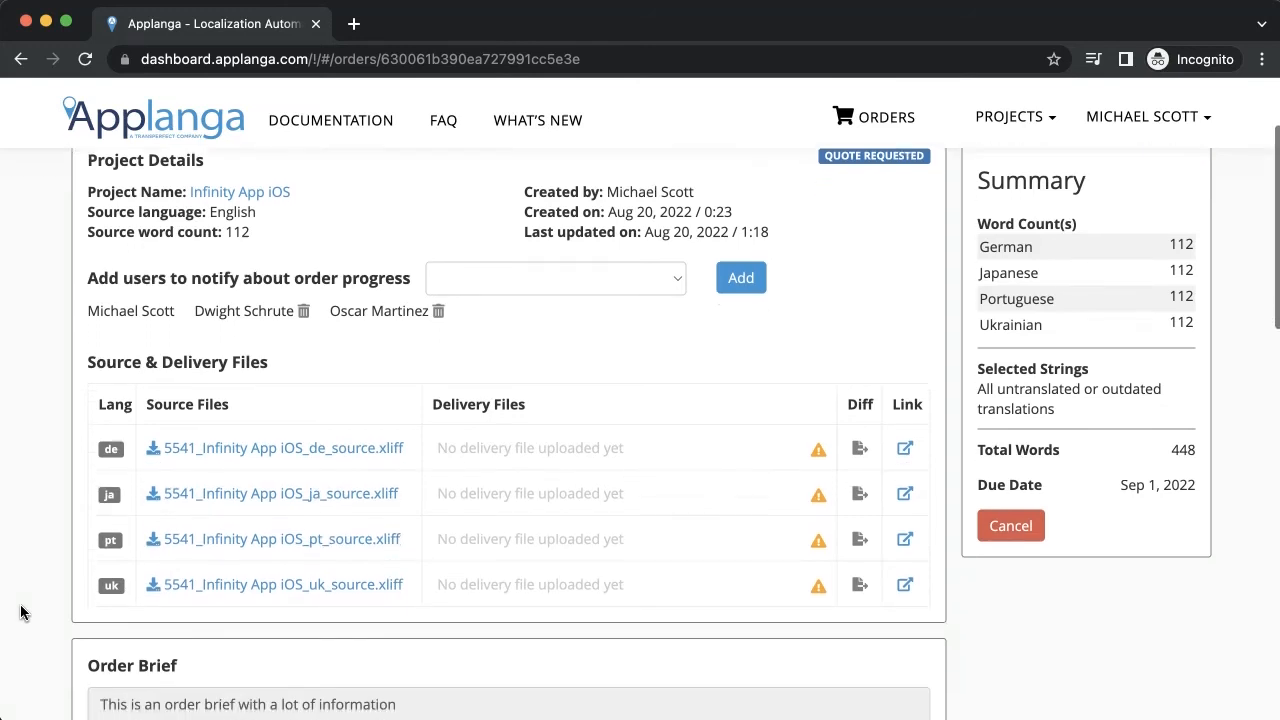
scroll(22, 612, "down", 3)
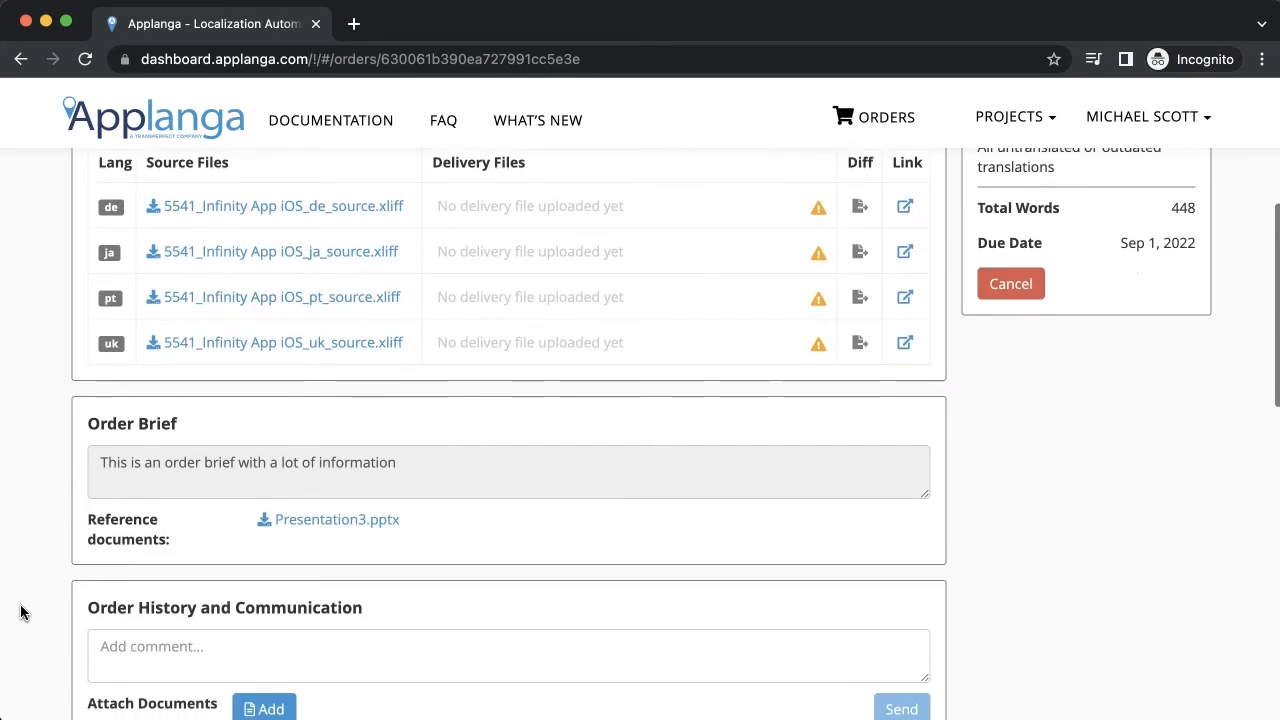
scroll(22, 612, "down", 5)
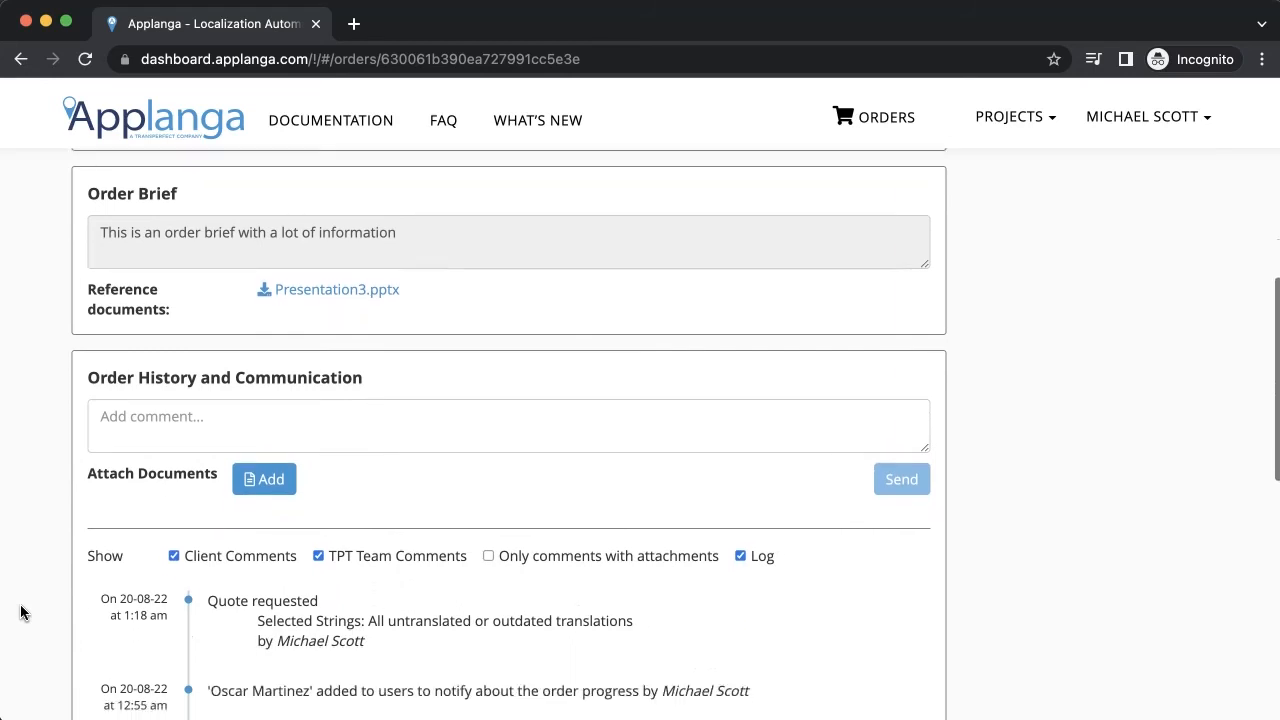
scroll(22, 612, "down", 2)
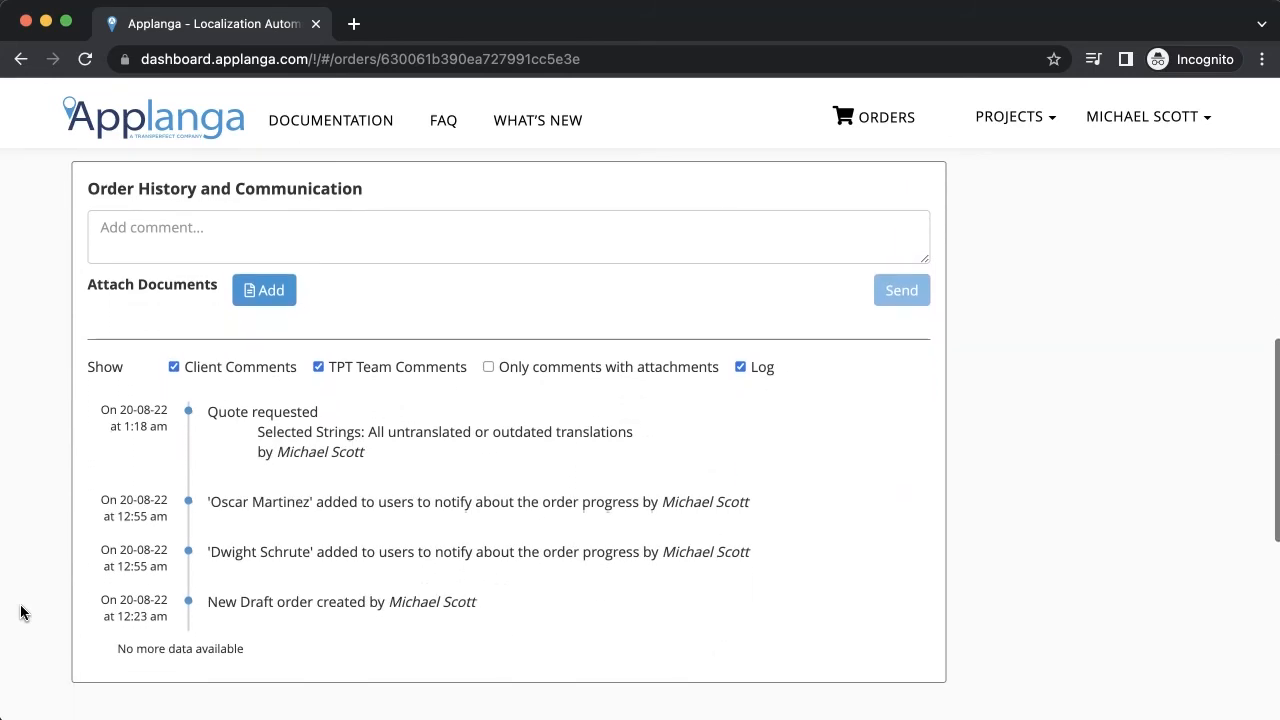
left_click(201, 233)
type("Ple")
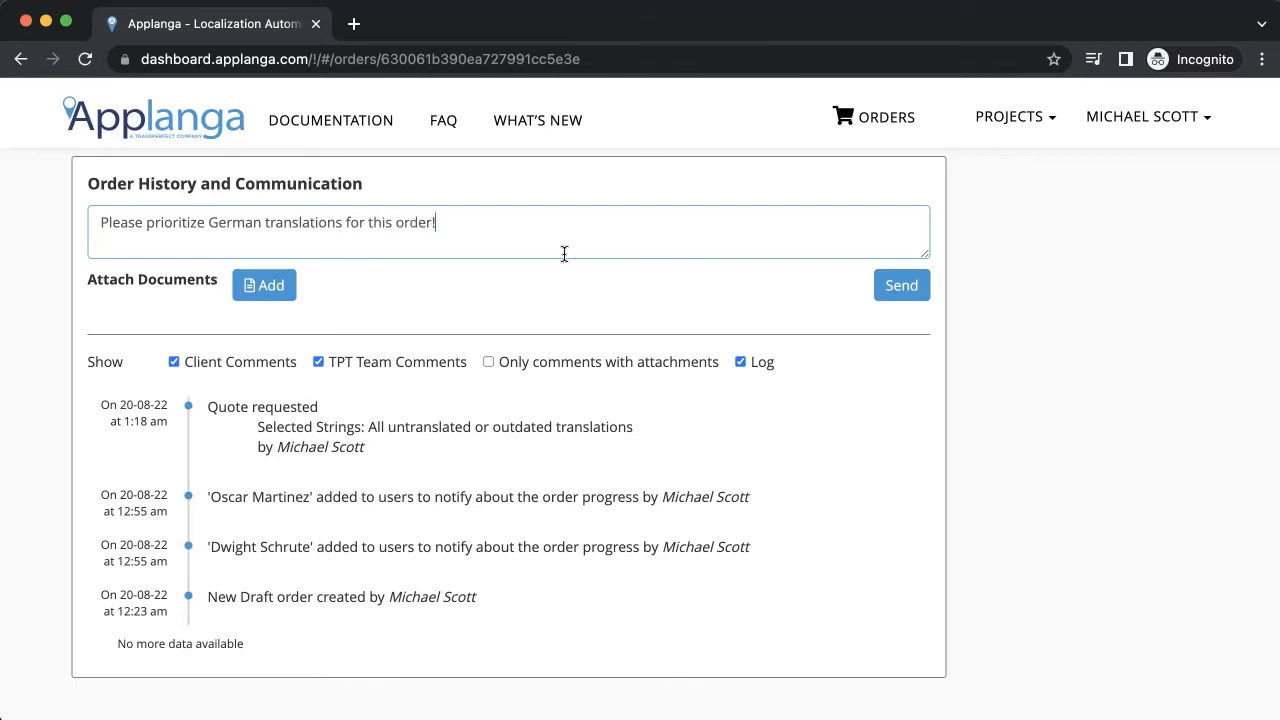
left_click(897, 292)
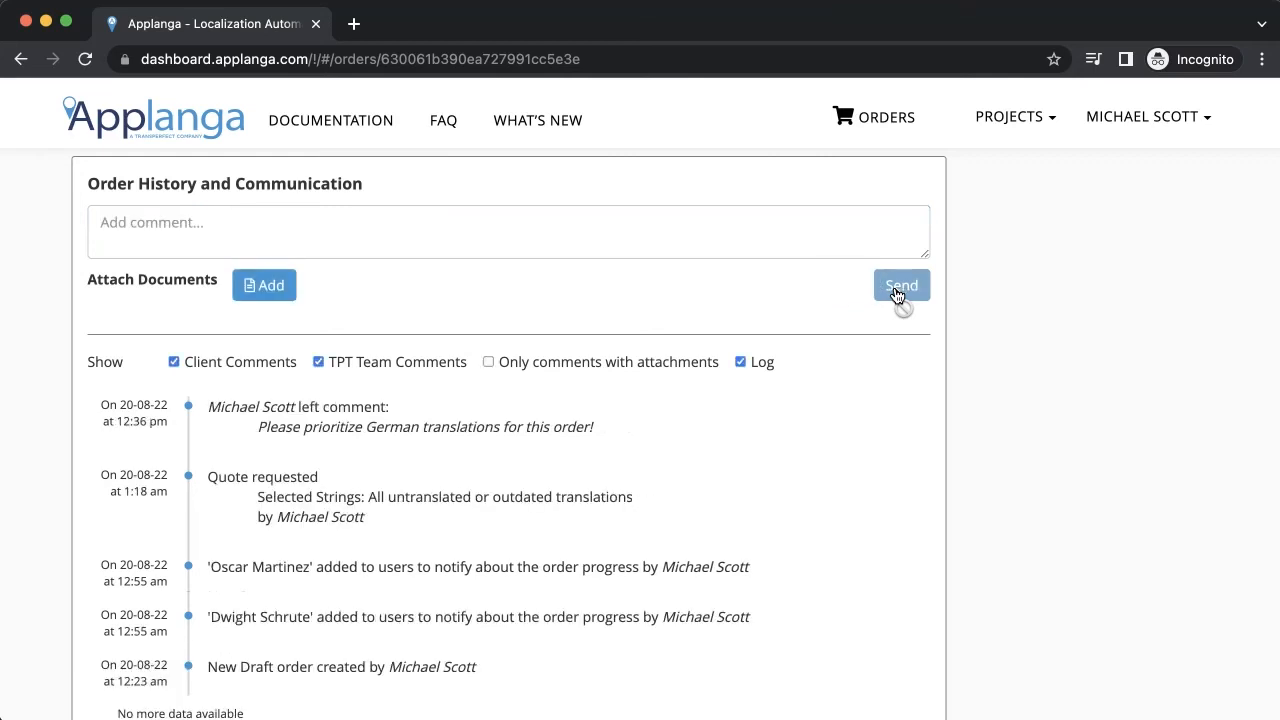
scroll(822, 420, "down", 2)
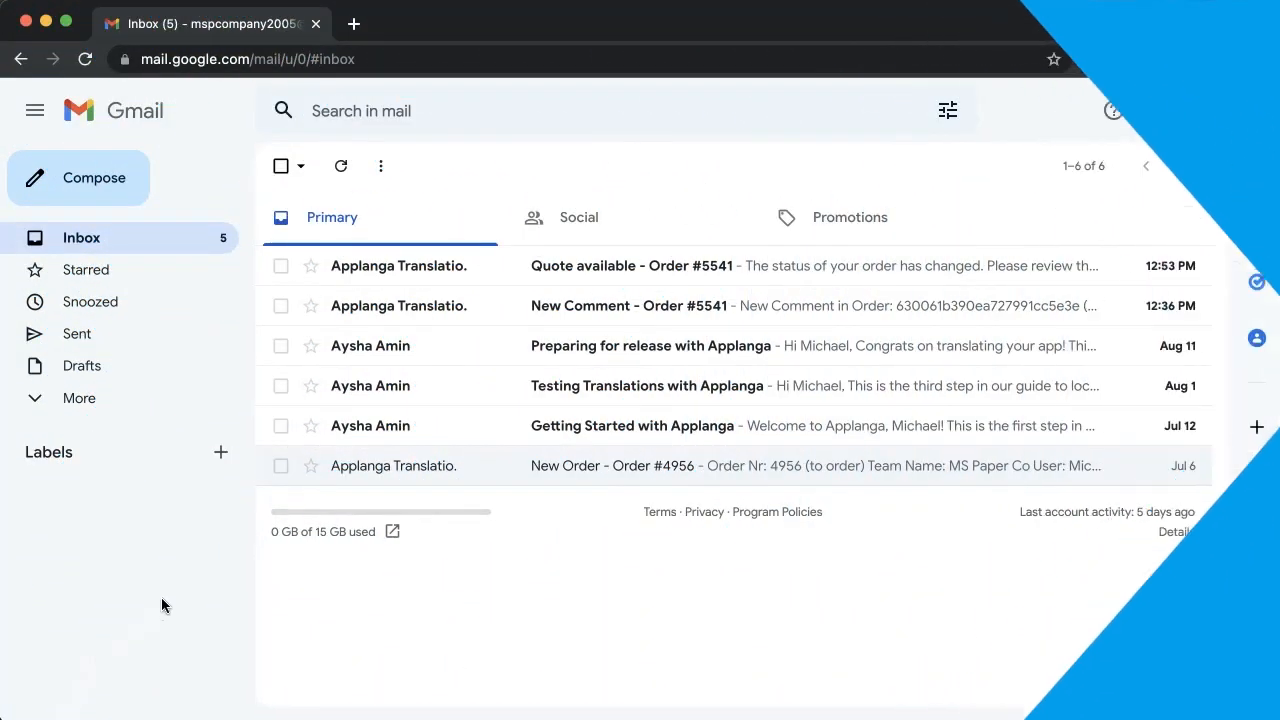
- In the Gmail inbox, open the "Quote available" message and follow its link to the order on the Applanga dashboard
left_click(389, 270)
scroll(371, 460, "down", 3)
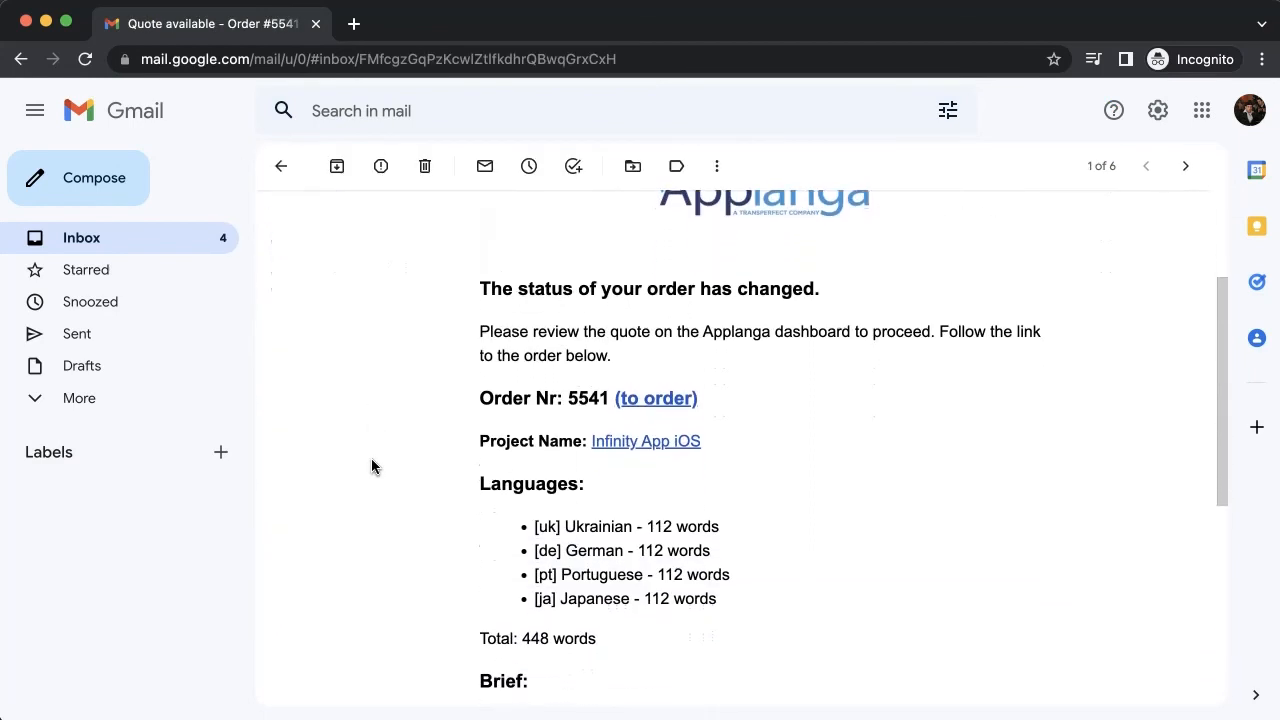
scroll(371, 466, "down", 2)
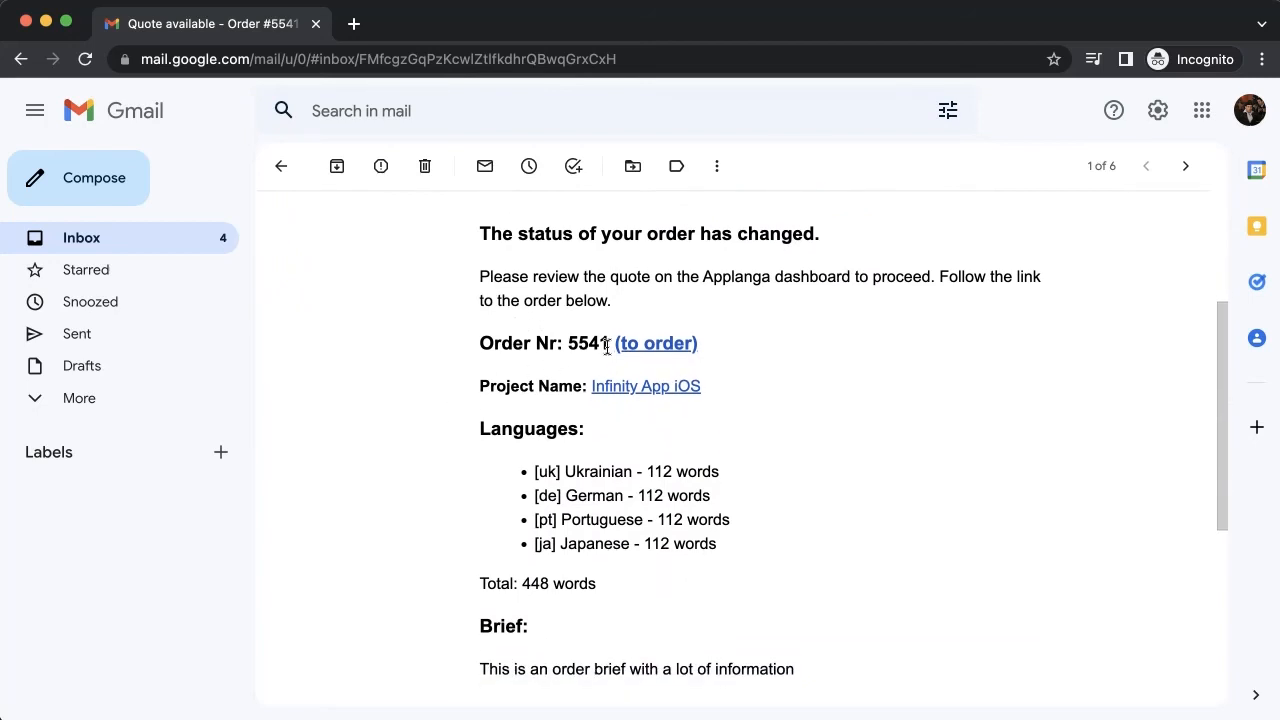
left_click(649, 345)
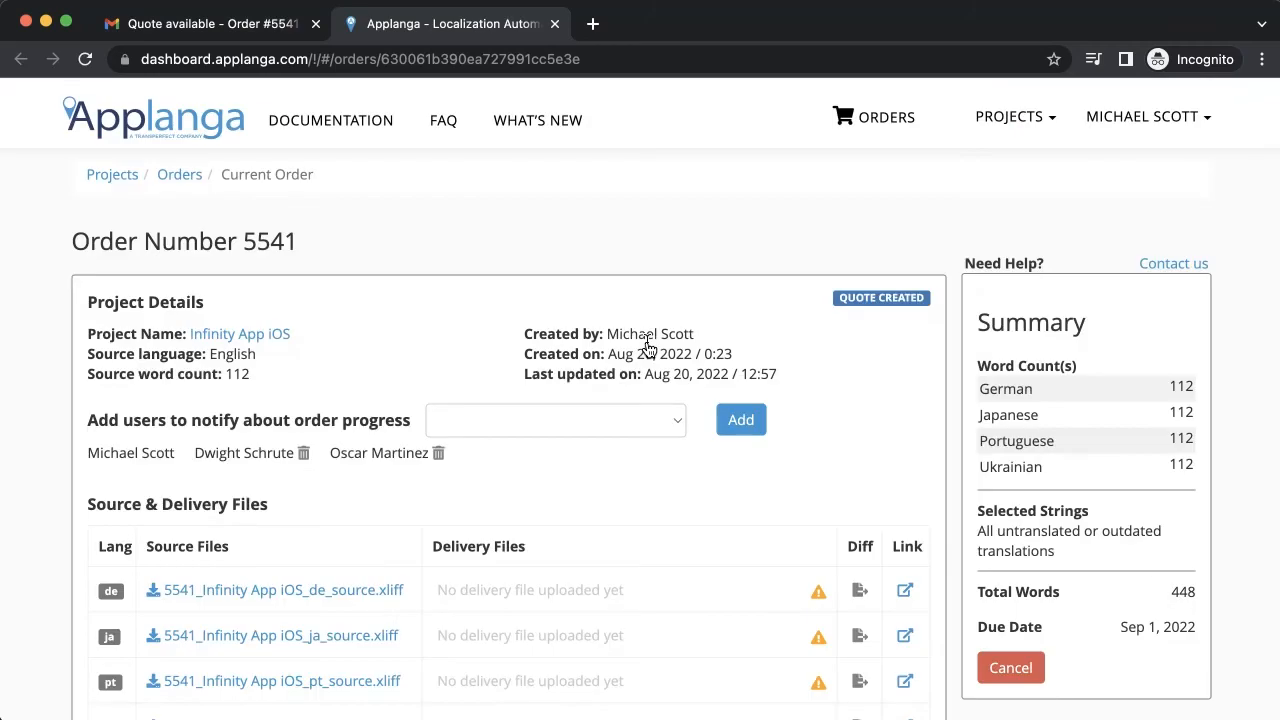
- Decline the order's quote, giving the reason "I am rejecting this quote because......"
scroll(841, 390, "down", 6)
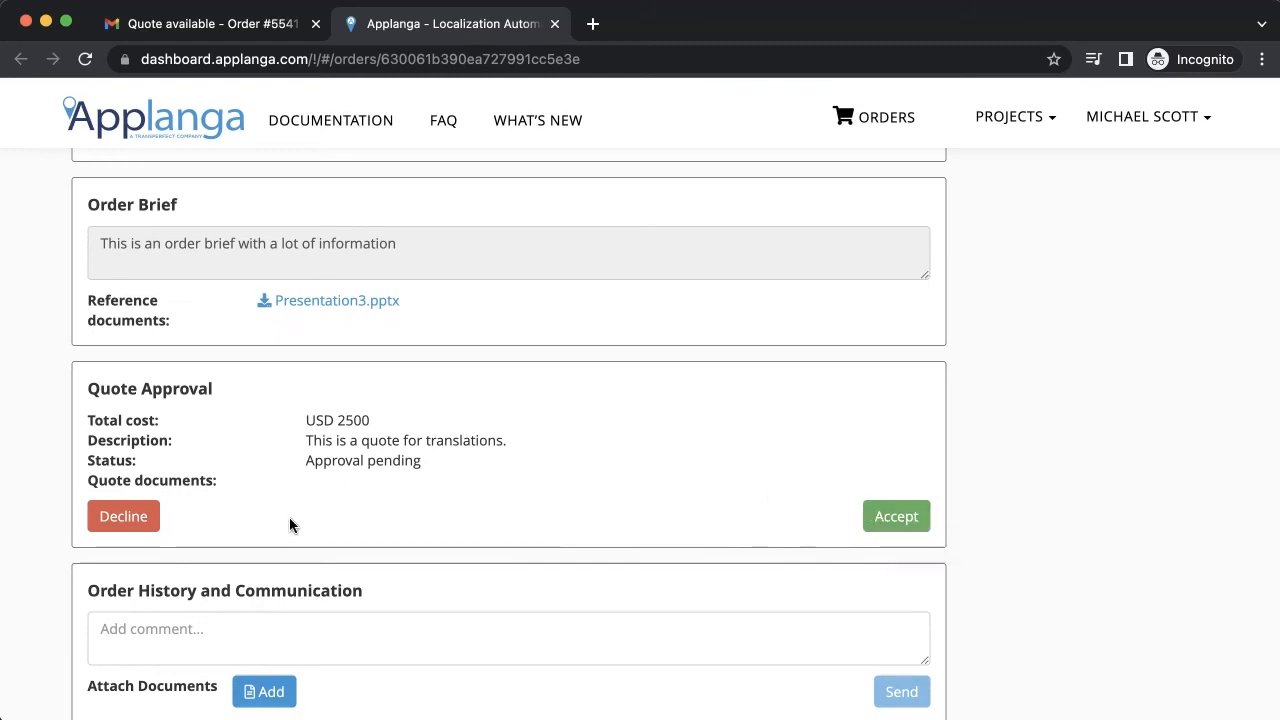
left_click(134, 520)
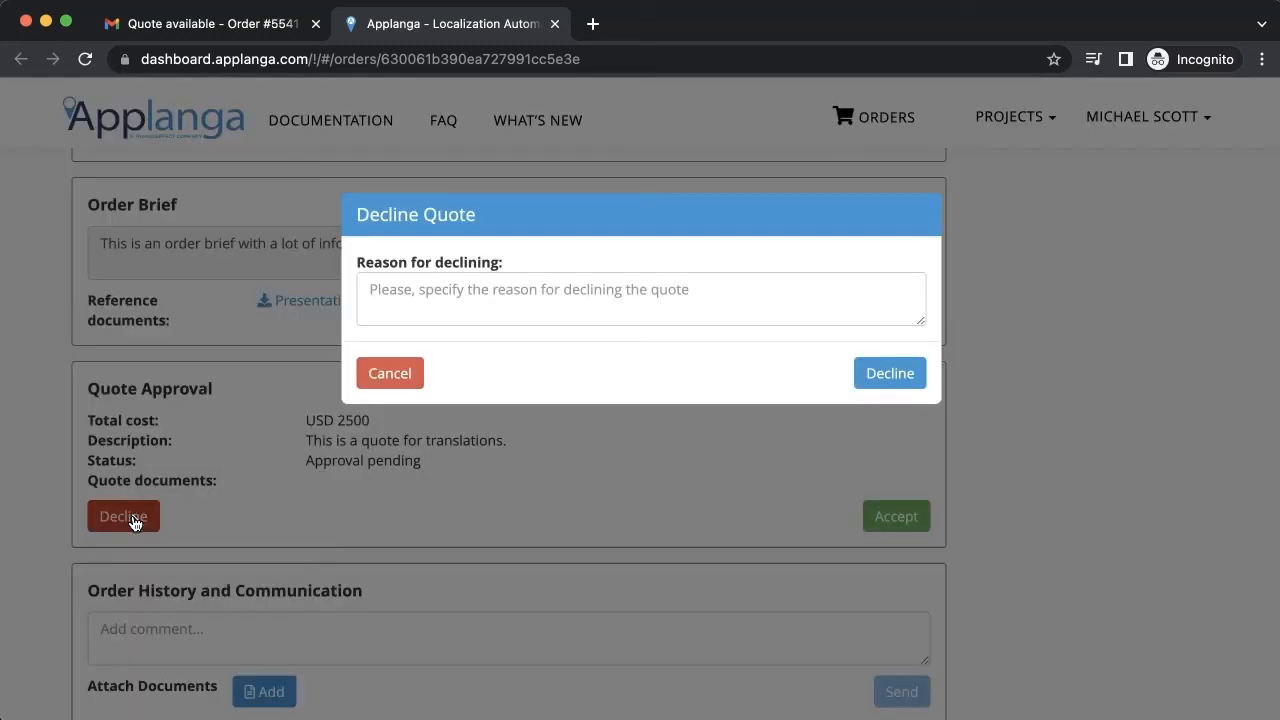
left_click(429, 292)
type("I")
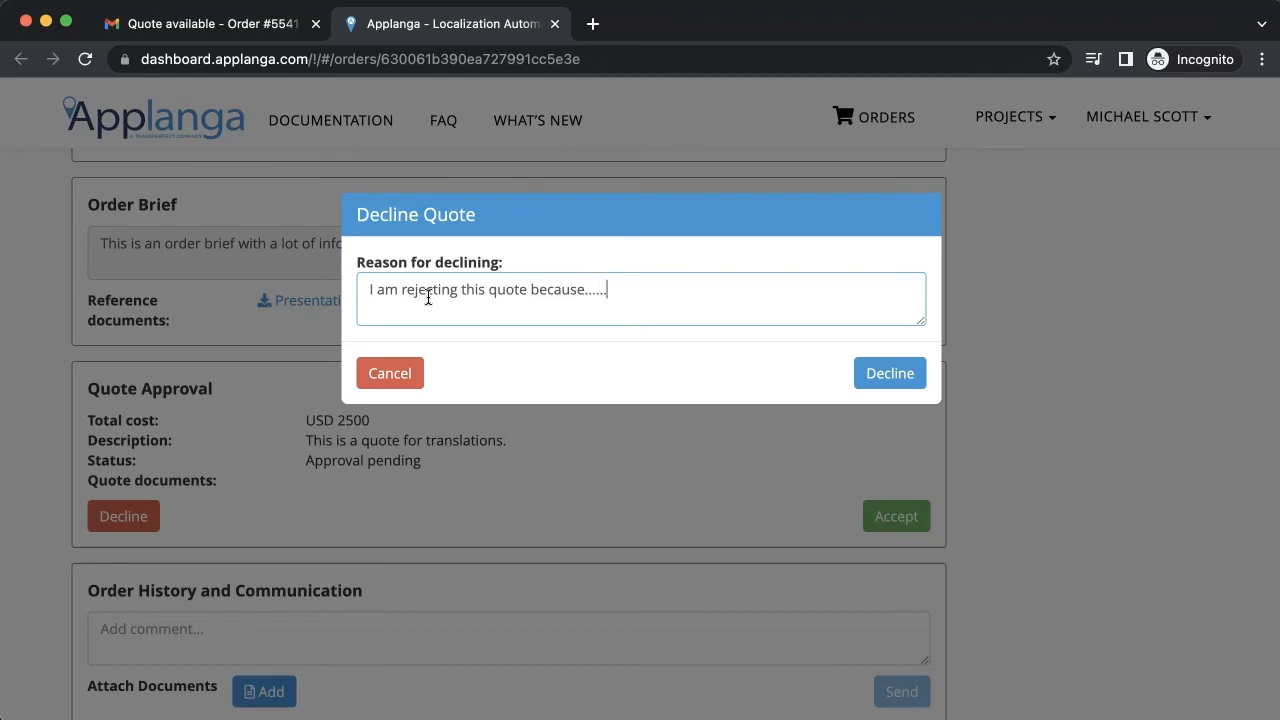
left_click(873, 377)
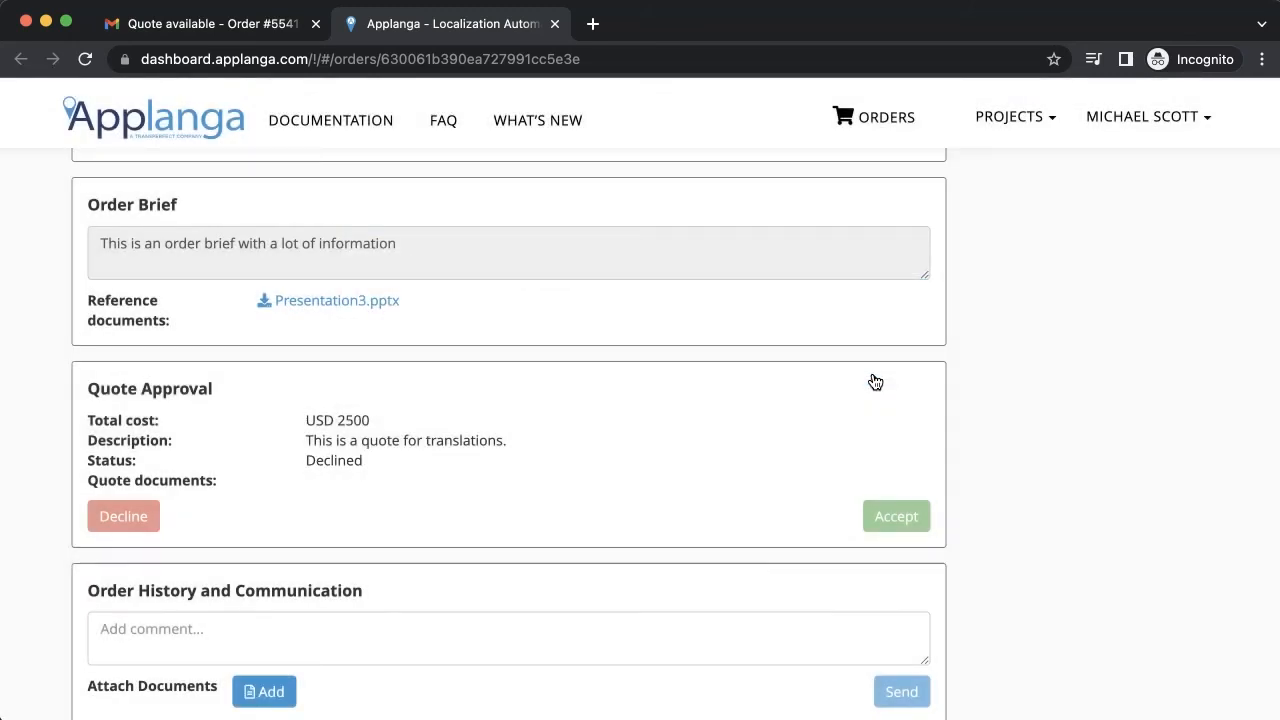
scroll(873, 378, "up", 10)
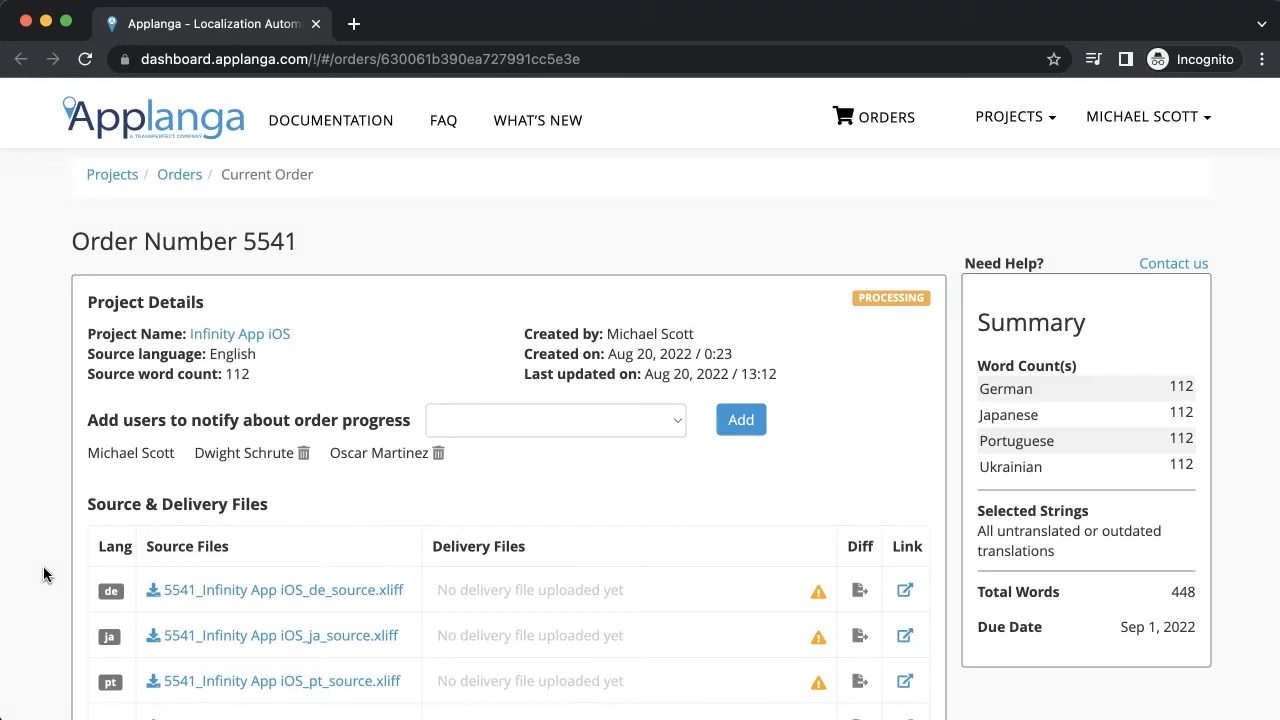
- Follow the German link among the order's source and delivery files and look through the ordered strings
scroll(43, 566, "down", 2)
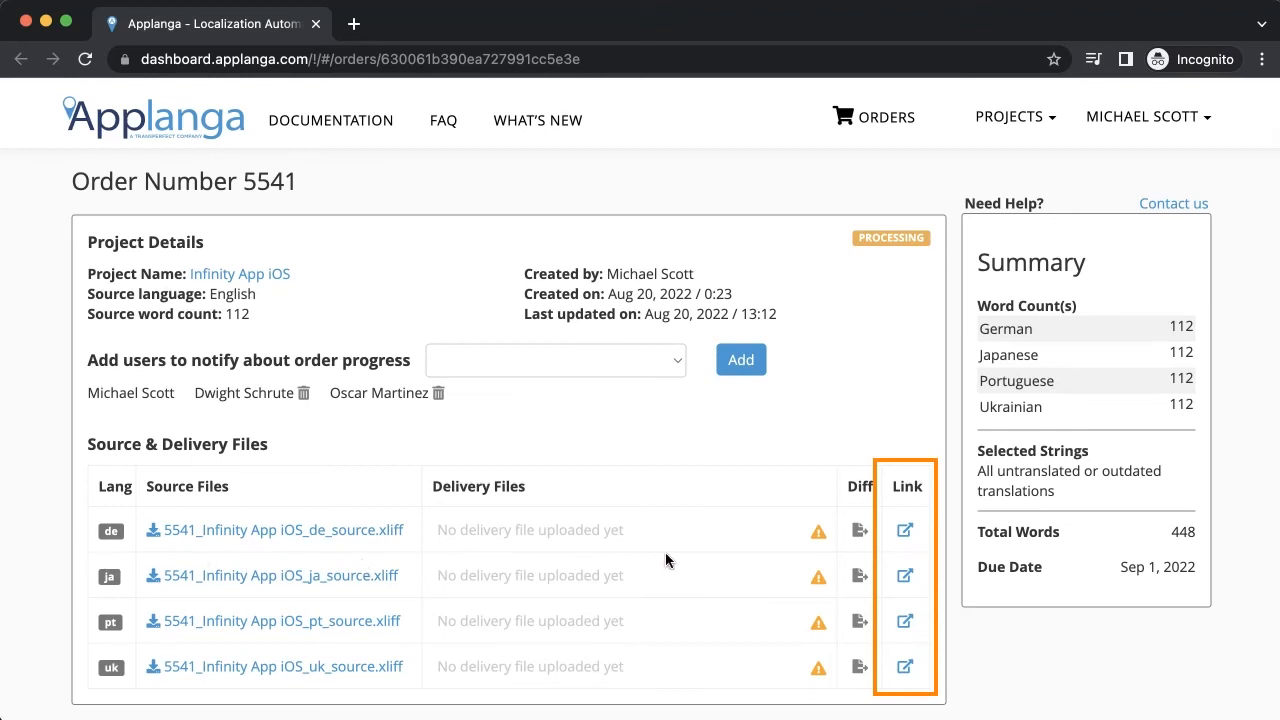
left_click(904, 533)
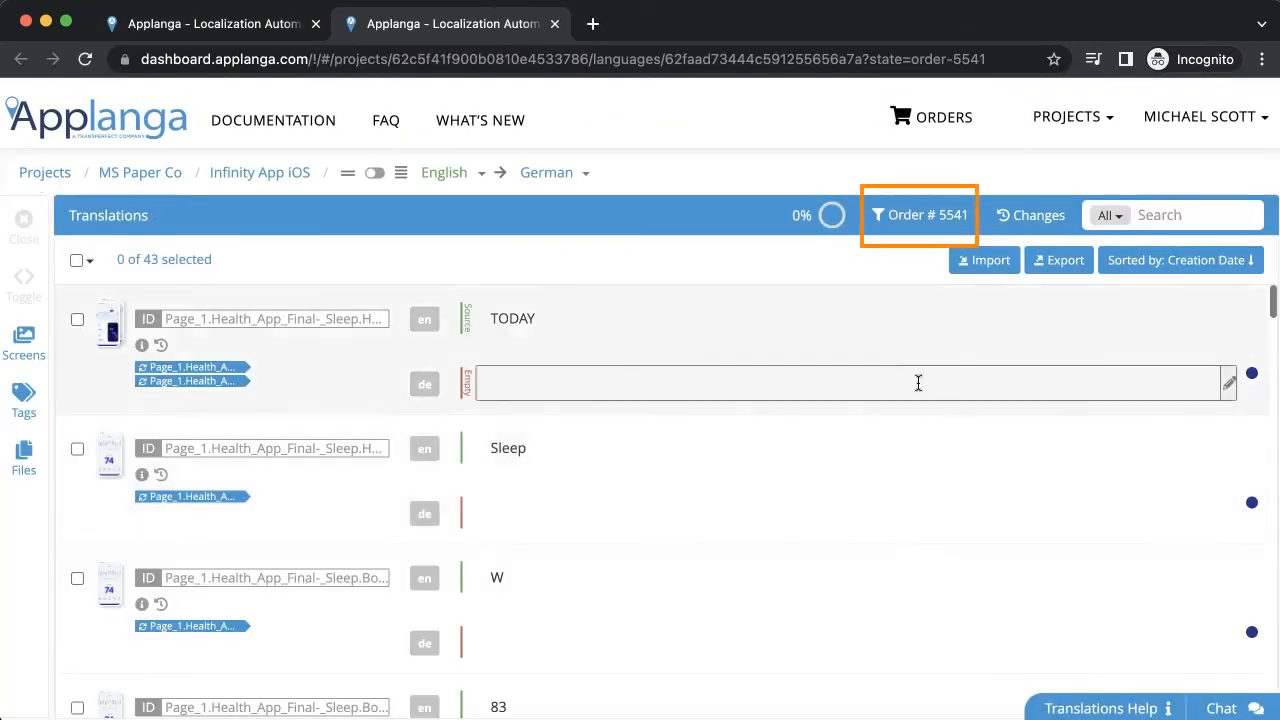
scroll(782, 458, "down", 15)
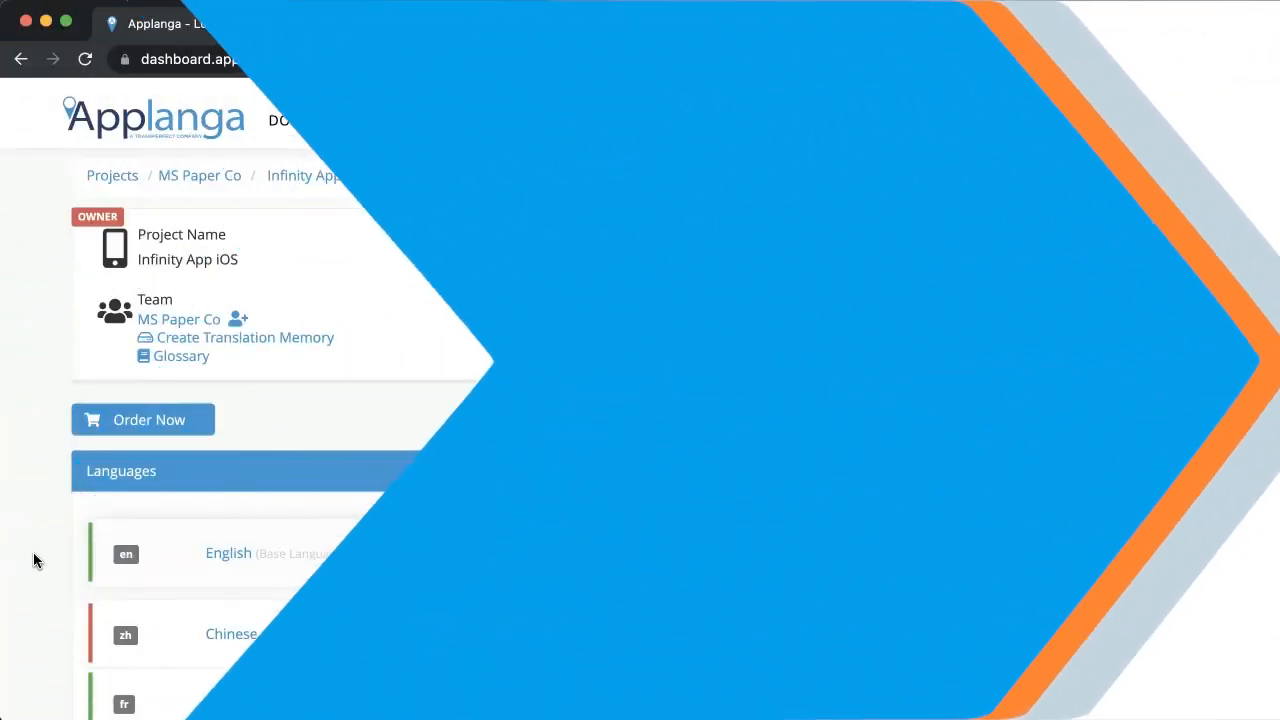
- From the Infinity App iOS project's language list, open the German strings that are in order
scroll(33, 561, "down", 3)
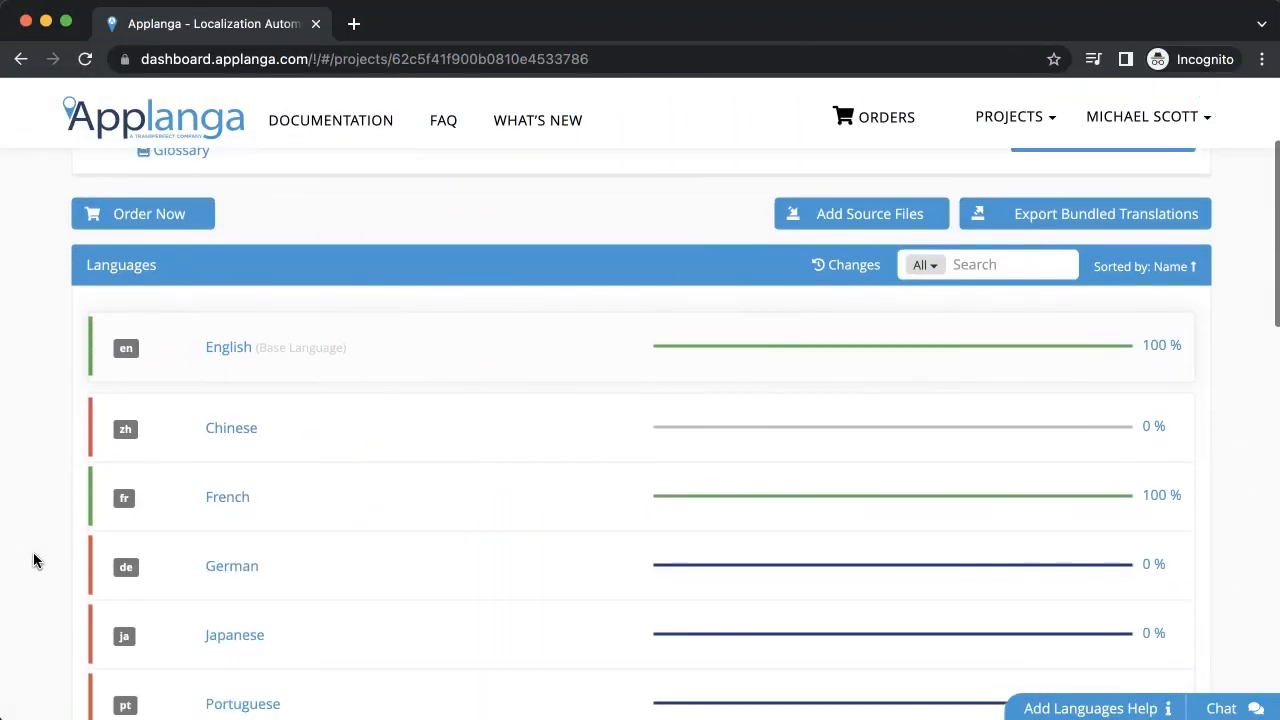
scroll(33, 561, "down", 2)
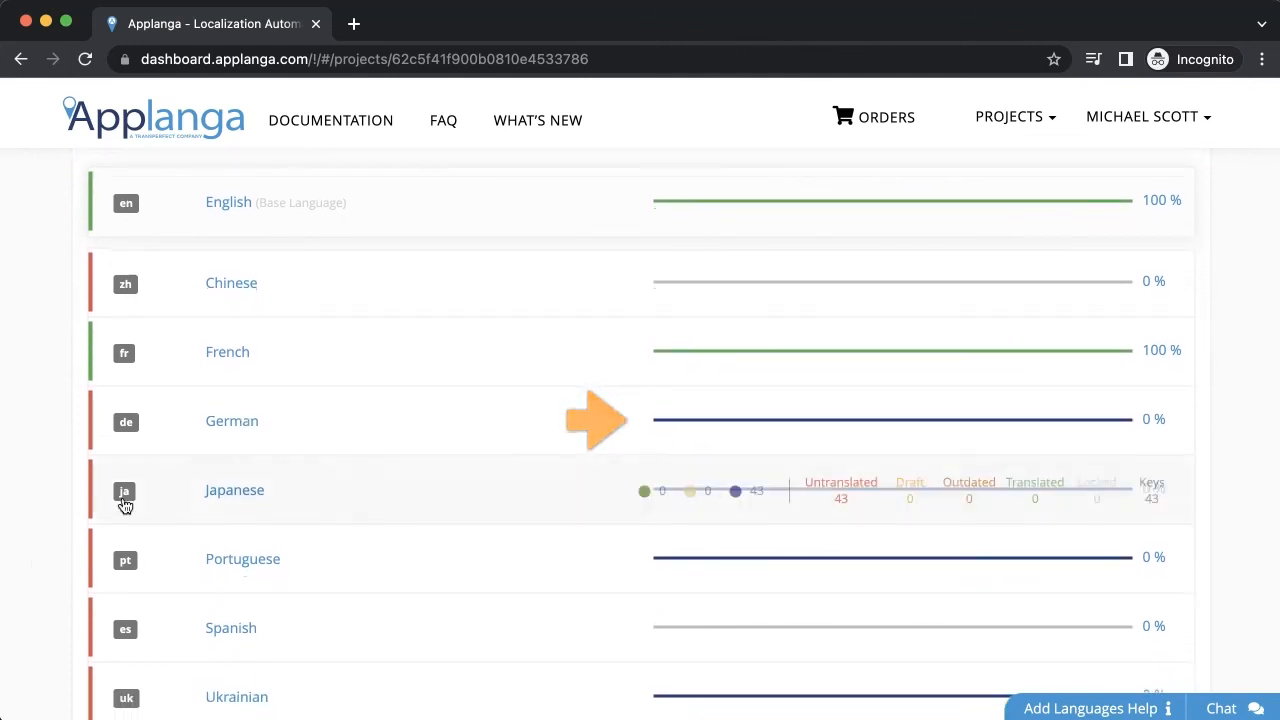
mouse_move(270, 447)
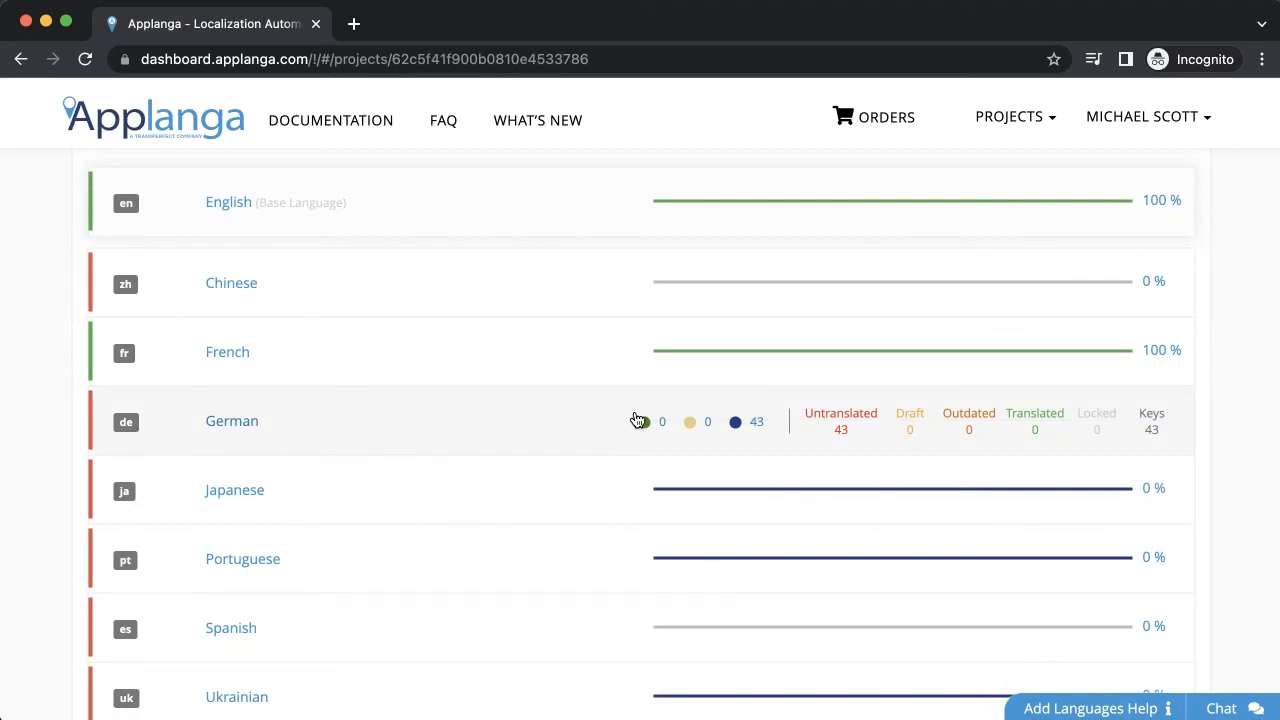
left_click(737, 429)
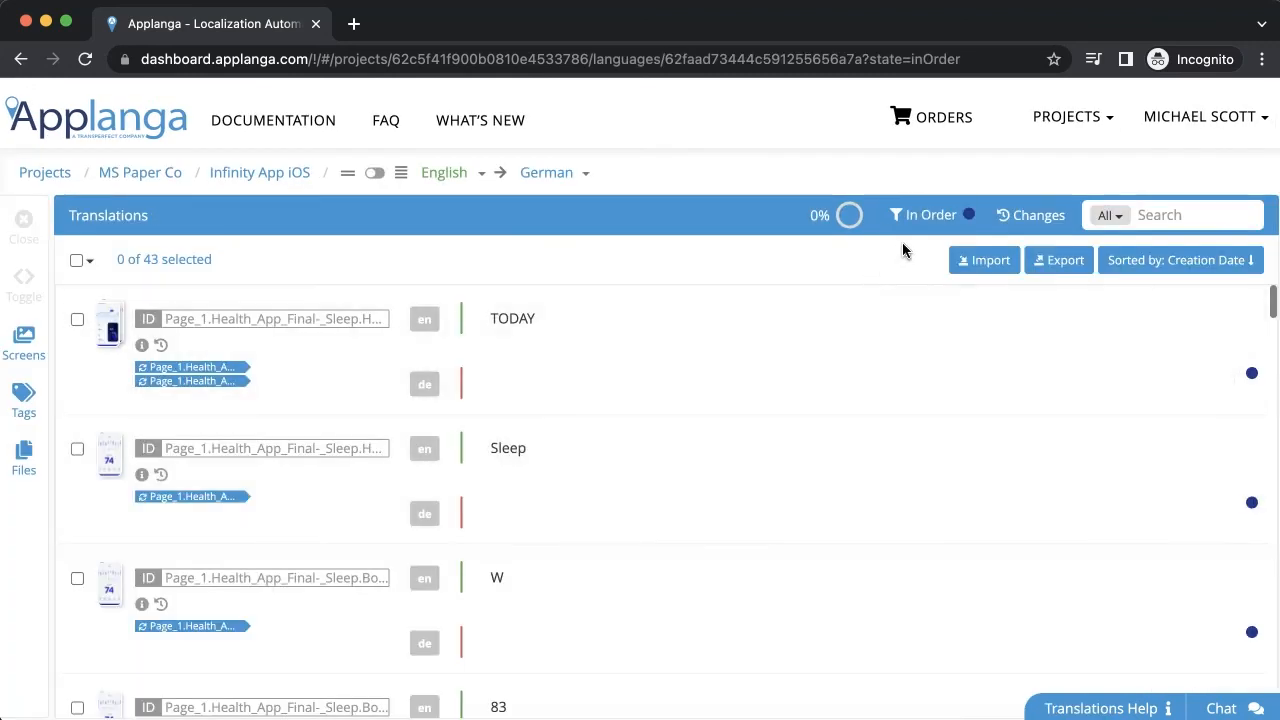
- Look at the individual orders offered in the filter options for the German translations
left_click(925, 215)
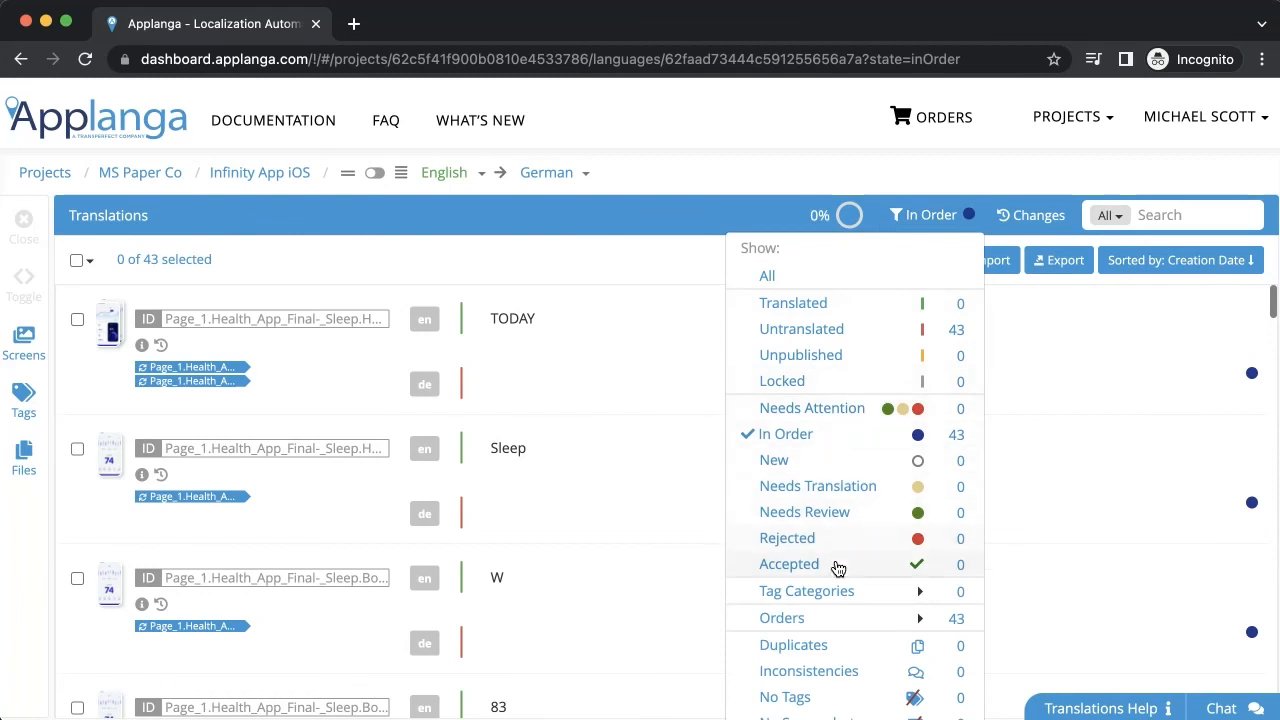
mouse_move(837, 626)
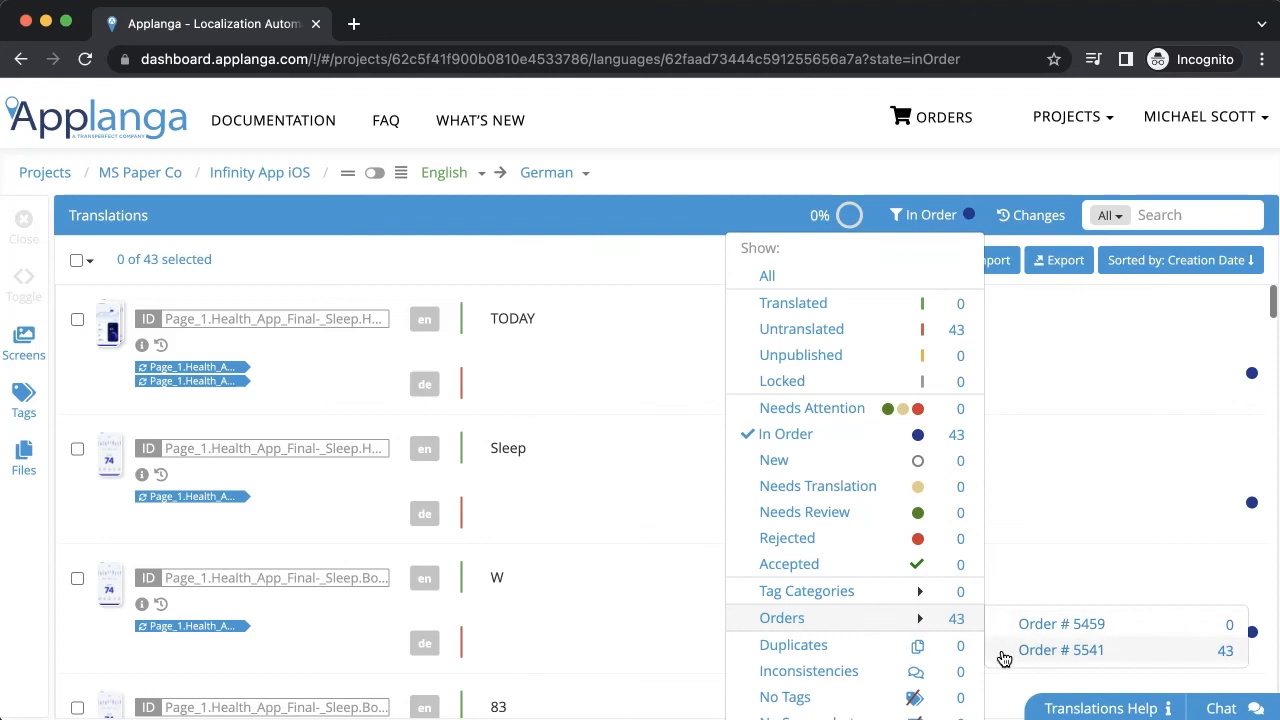
left_click(964, 215)
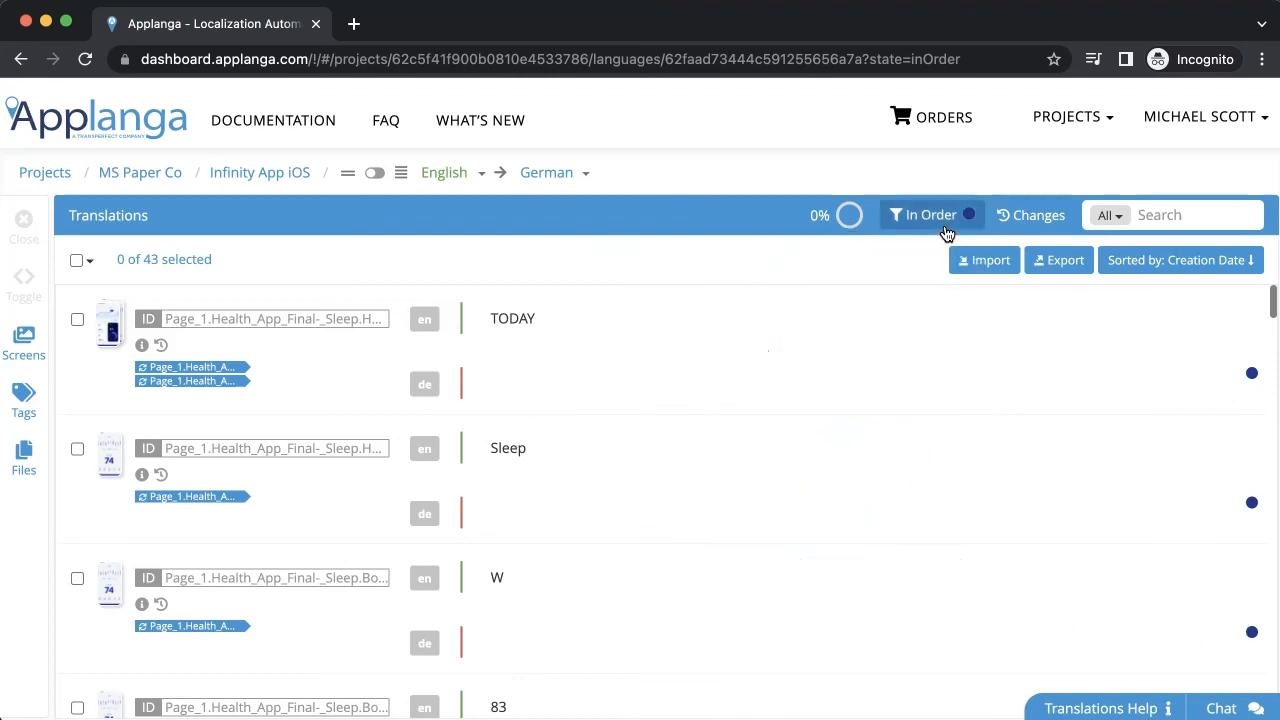
- Try to change the translation status of the German string for "83", and go to the order it belongs to
scroll(1084, 457, "down", 4)
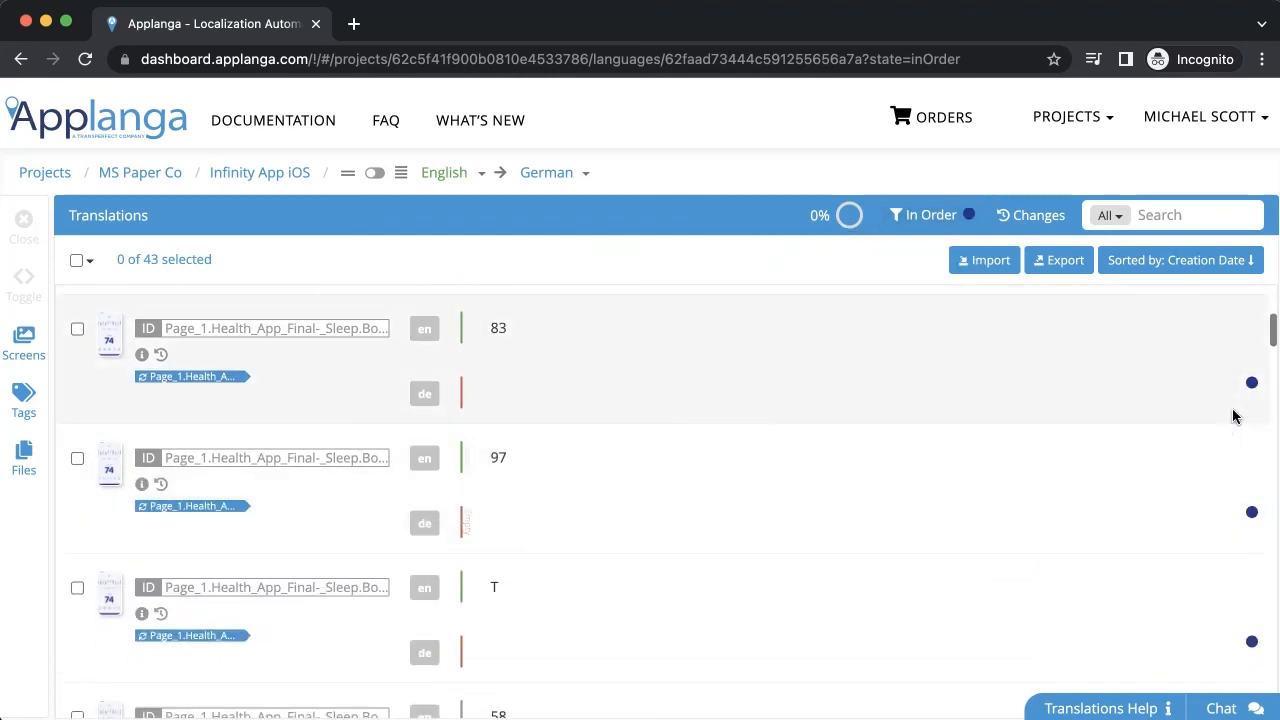
left_click(1252, 384)
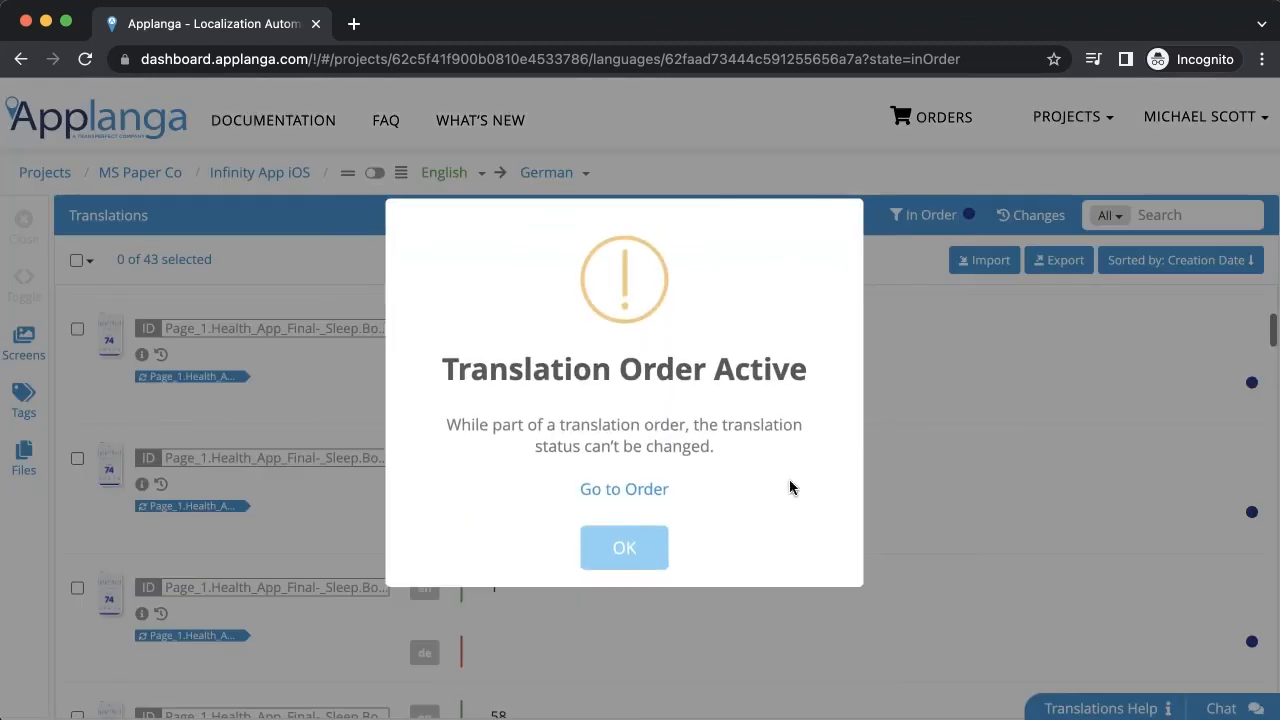
left_click(645, 492)
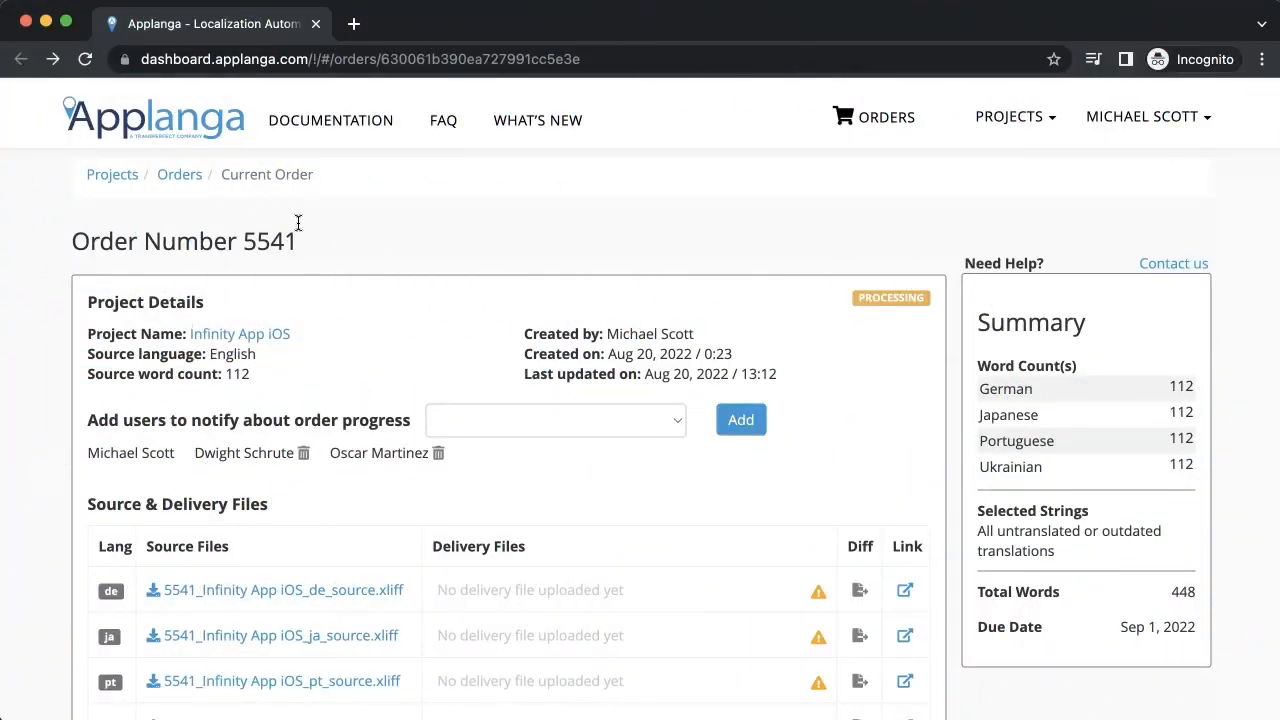
- Open the Applanga documentation, browse its topics and open the support chat
left_click(330, 128)
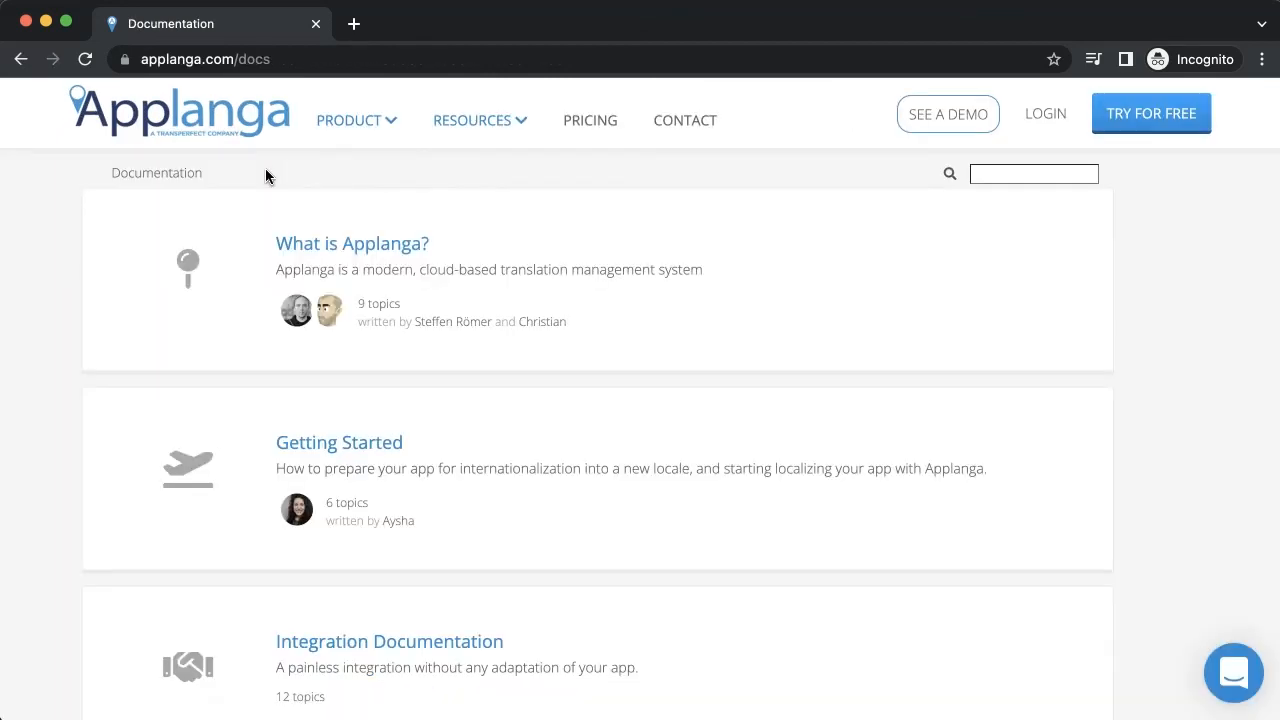
scroll(266, 176, "down", 5)
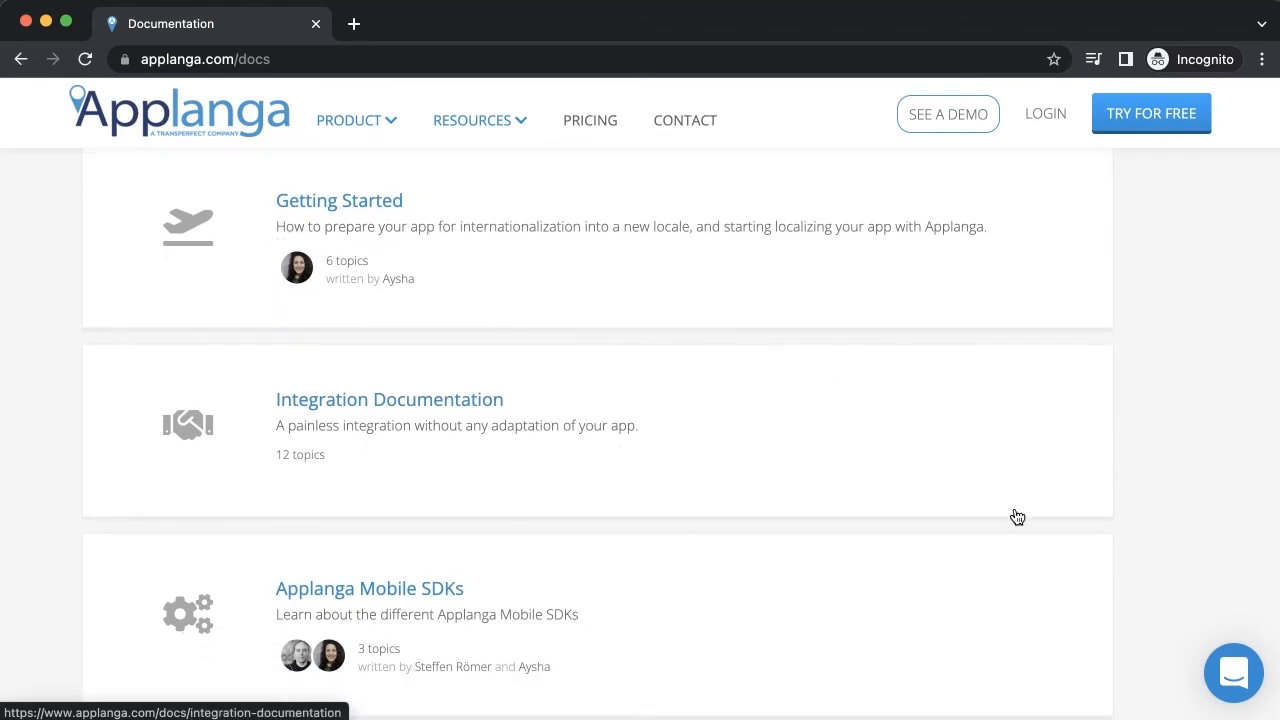
left_click(1232, 676)
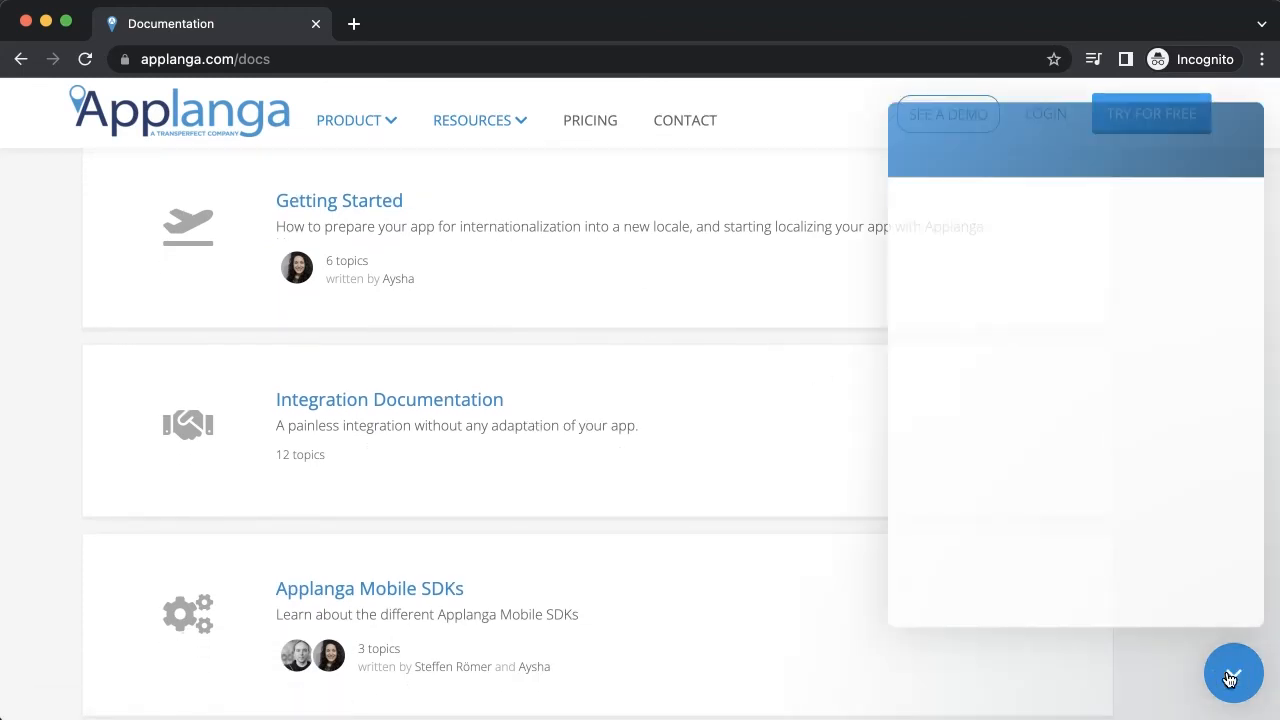